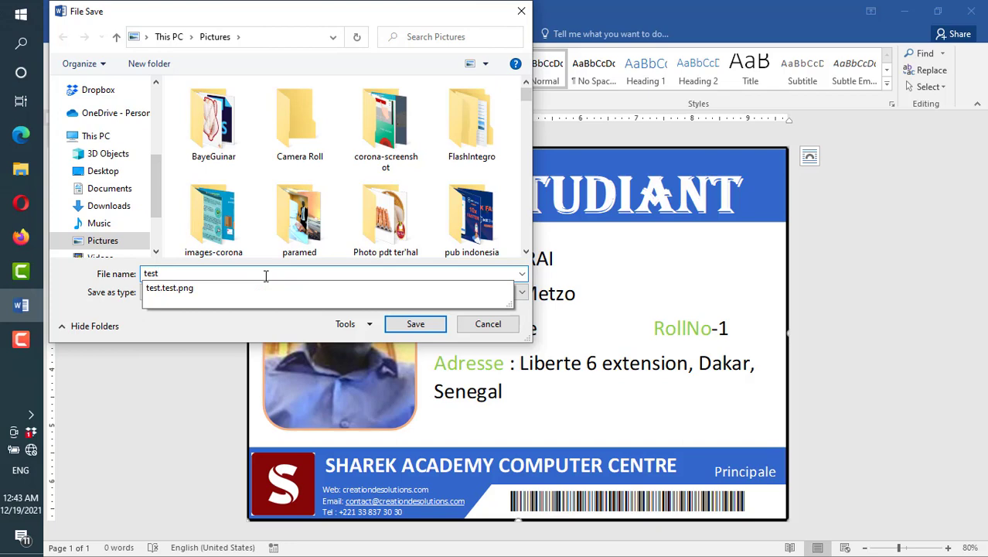
Step: Save the student card picture as test_card in PNG format and check the exported file in the Downloads folder
type("_card")
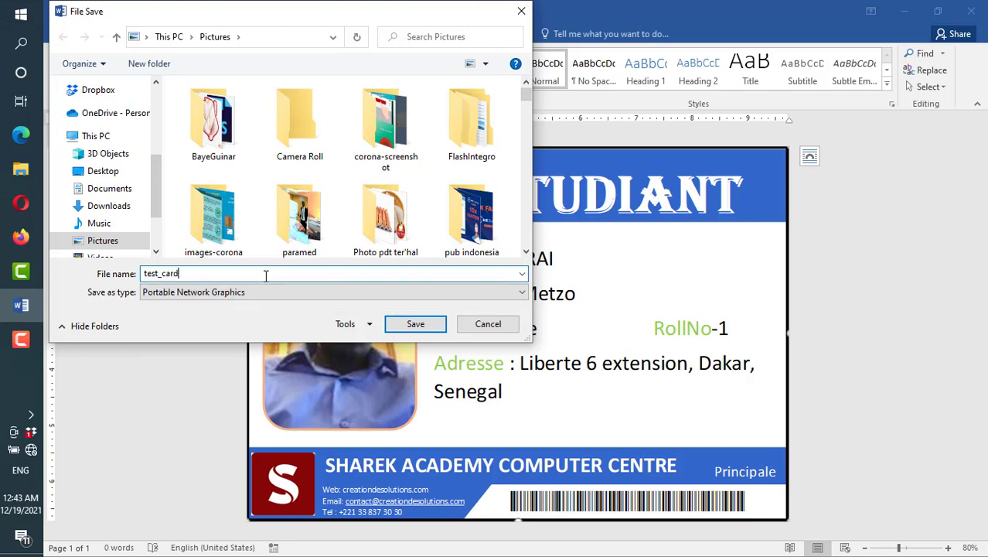
left_click(415, 324)
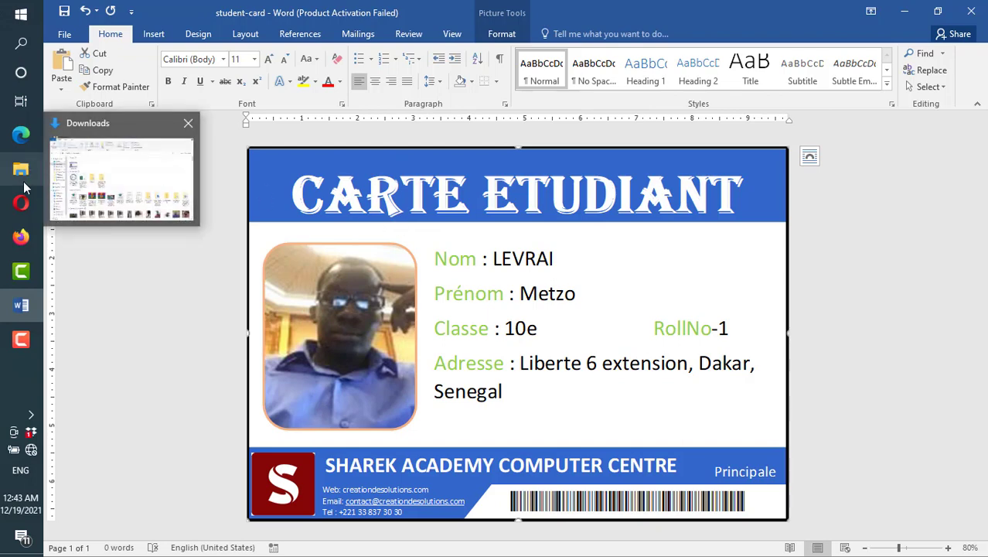
left_click(96, 167)
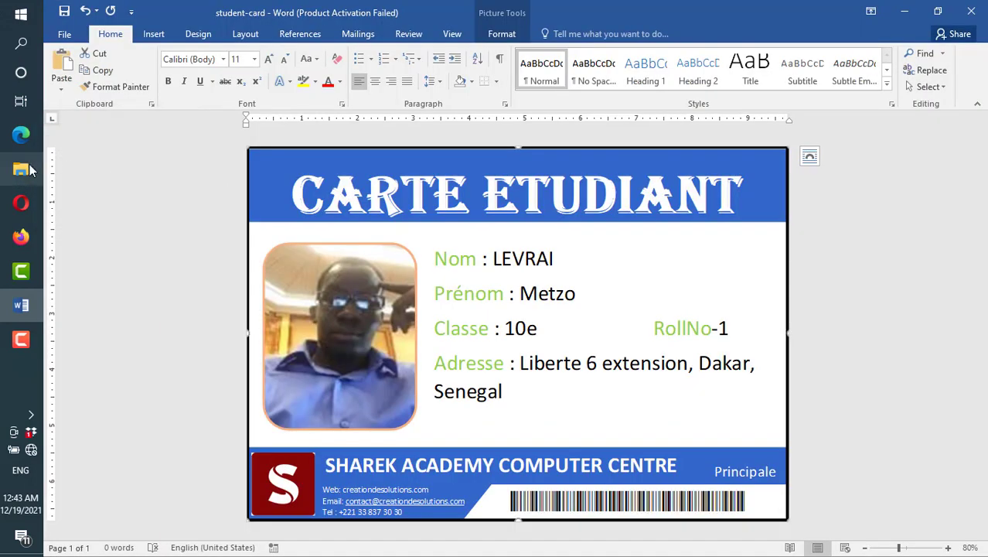
left_click(29, 169)
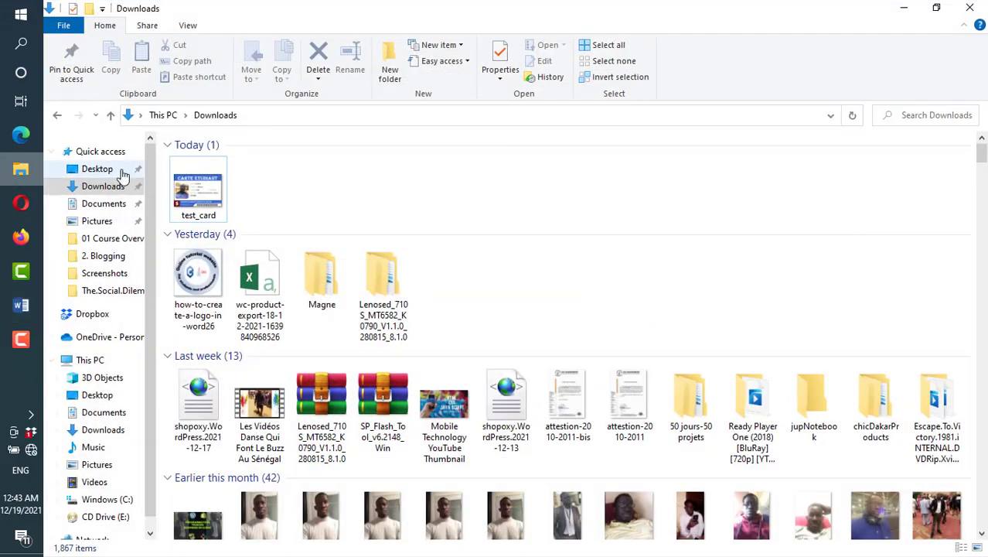
left_click(902, 11)
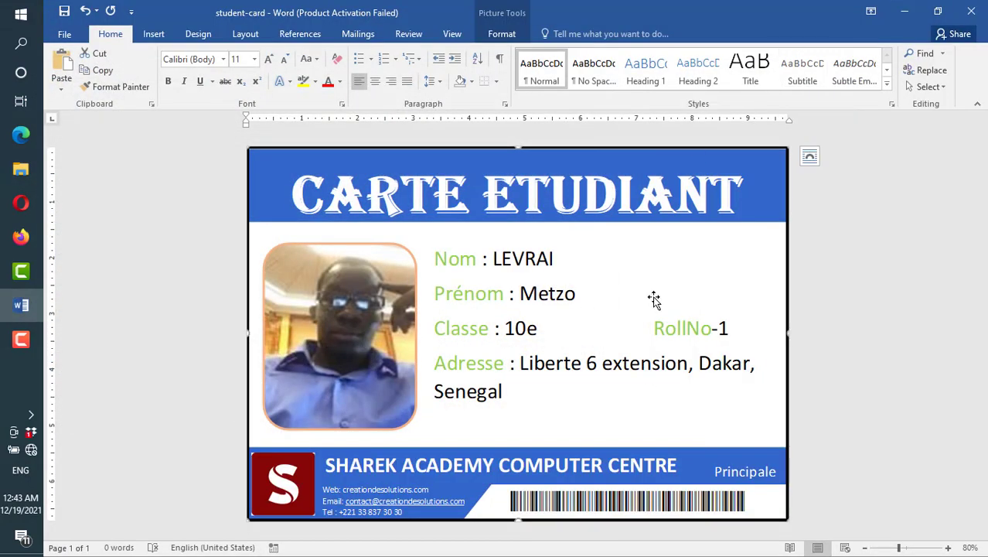
Step: Create a new blank document
left_click(66, 34)
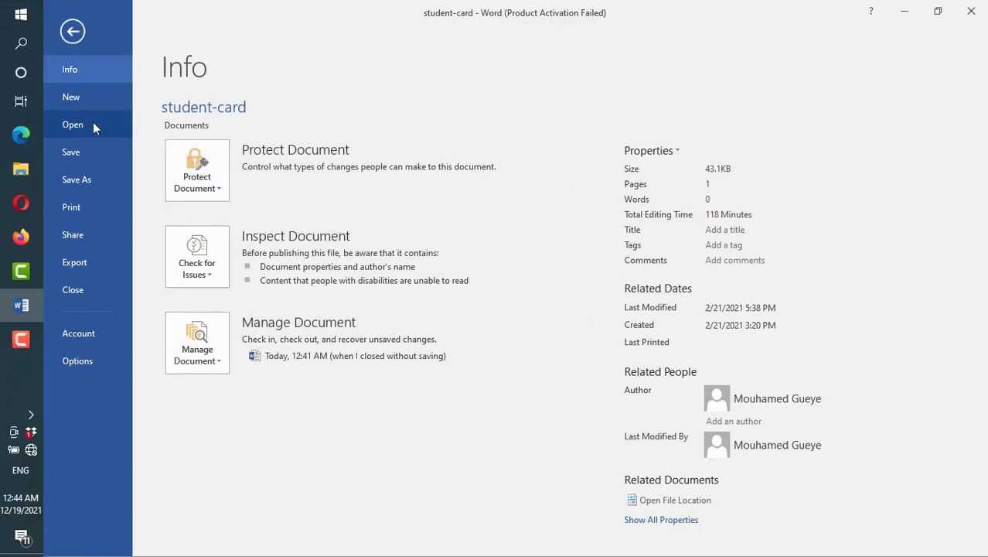
left_click(73, 100)
left_click(261, 239)
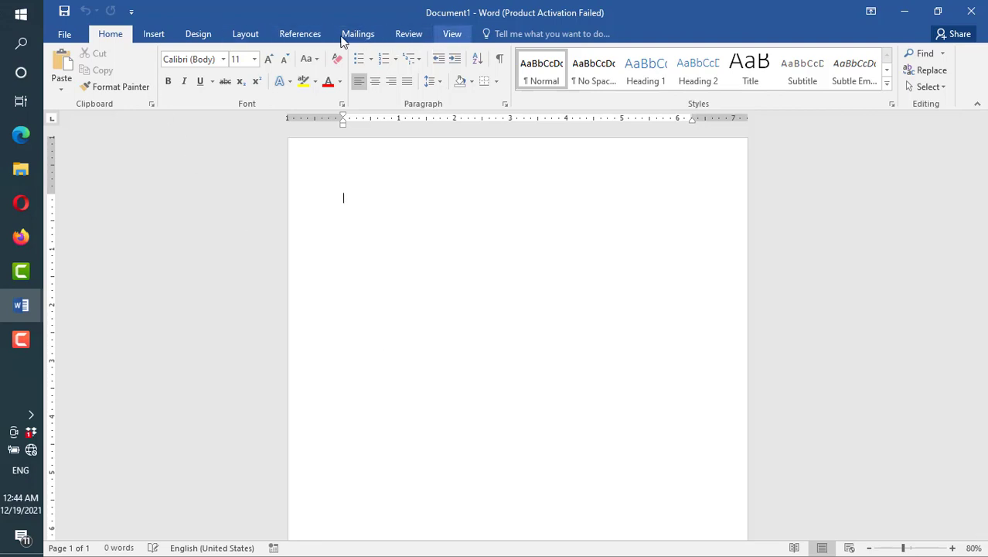
Step: Set the page margins of the blank document to Narrow, 0.5 inch on every side
left_click(452, 35)
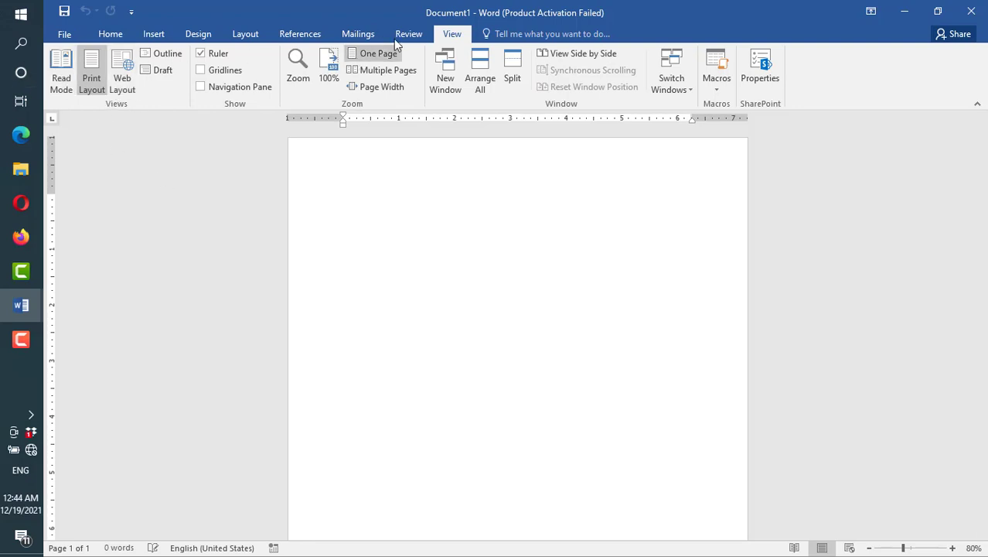
left_click(243, 34)
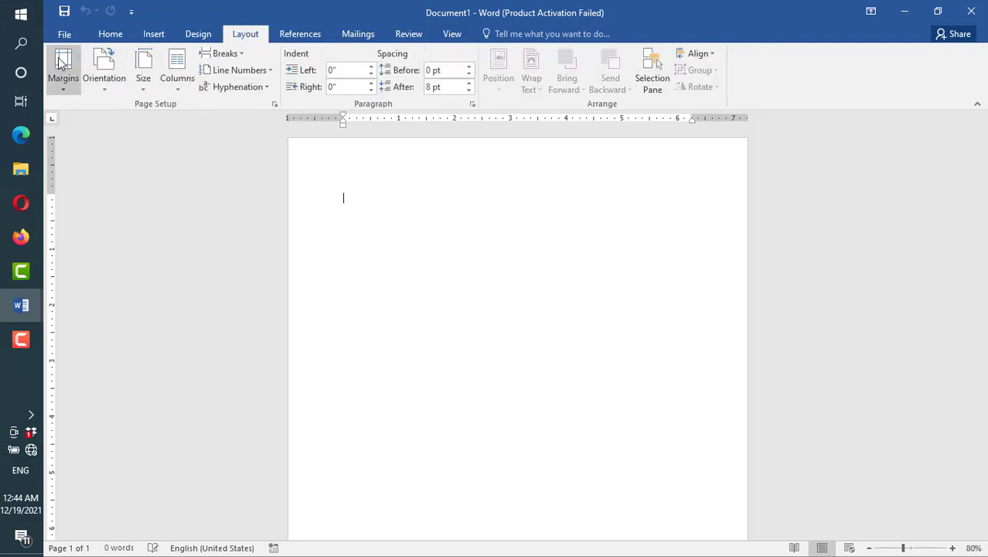
left_click(65, 89)
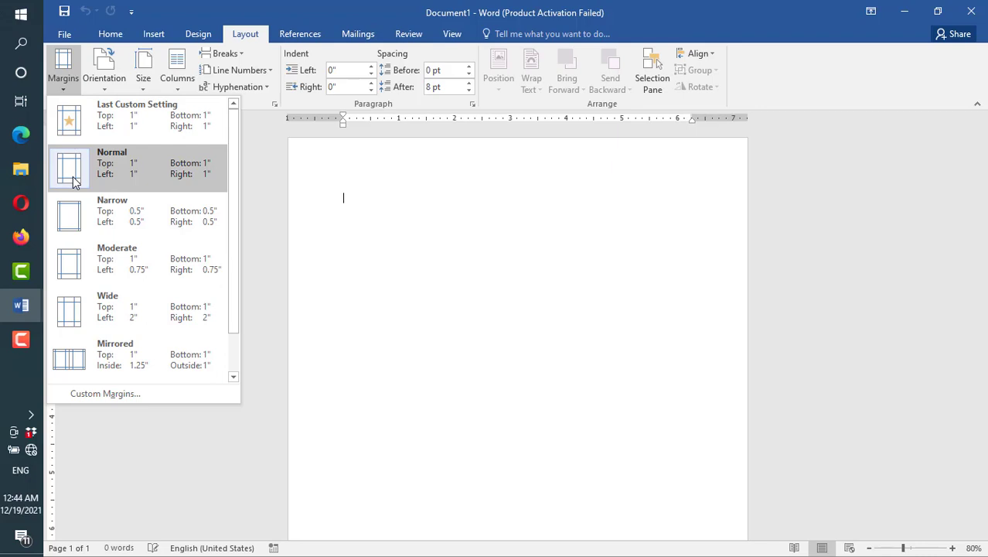
left_click(76, 222)
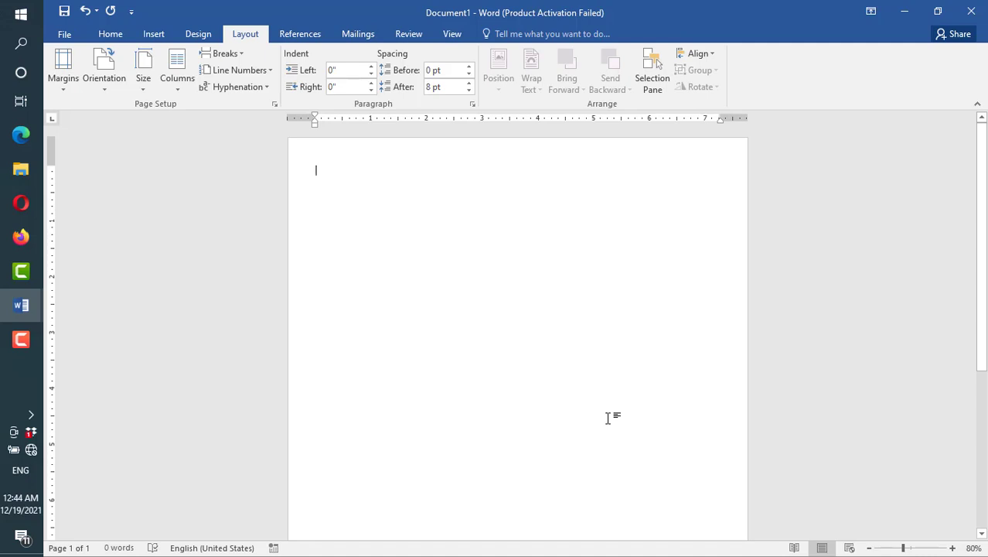
scroll(608, 418, "down", 3)
scroll(608, 419, "up", 3)
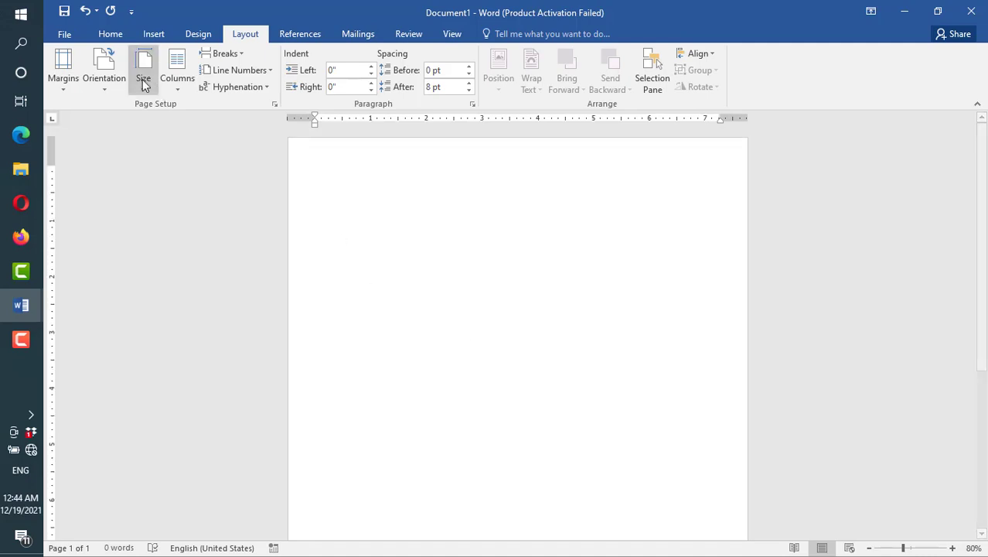
Step: Insert the test_card picture from the Downloads folder into the blank page
left_click(65, 34)
left_click(68, 31)
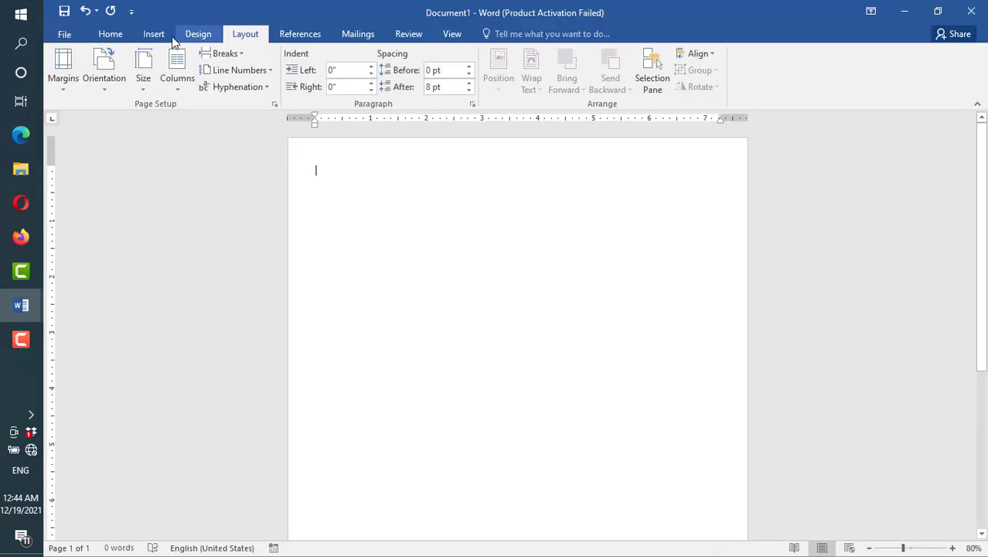
left_click(154, 39)
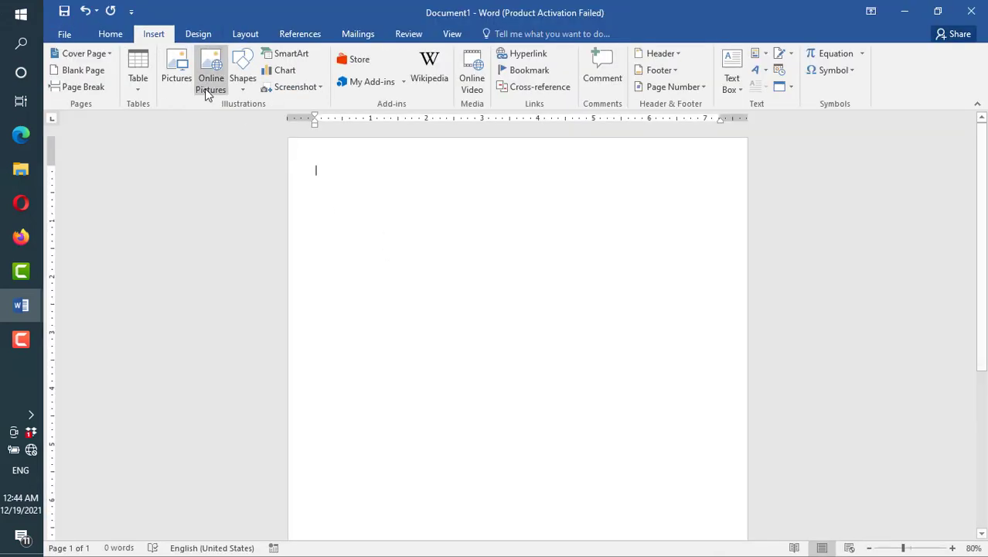
left_click(178, 69)
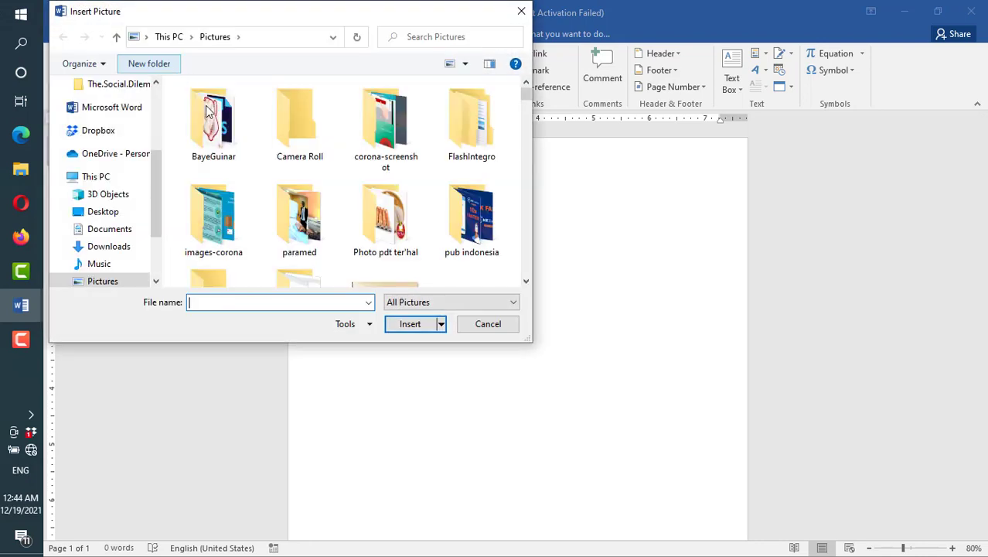
scroll(157, 170, "up", 3)
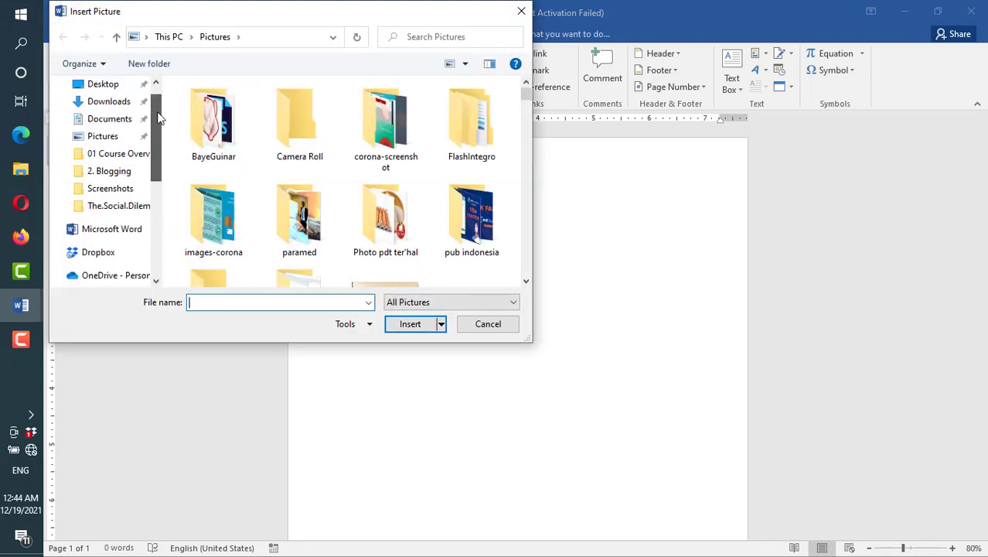
left_click(105, 132)
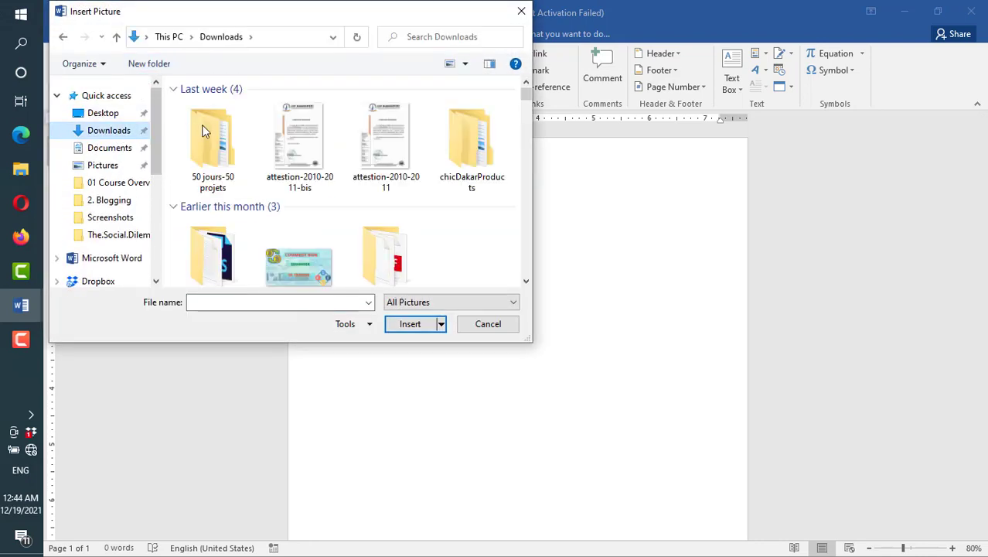
left_click(213, 127)
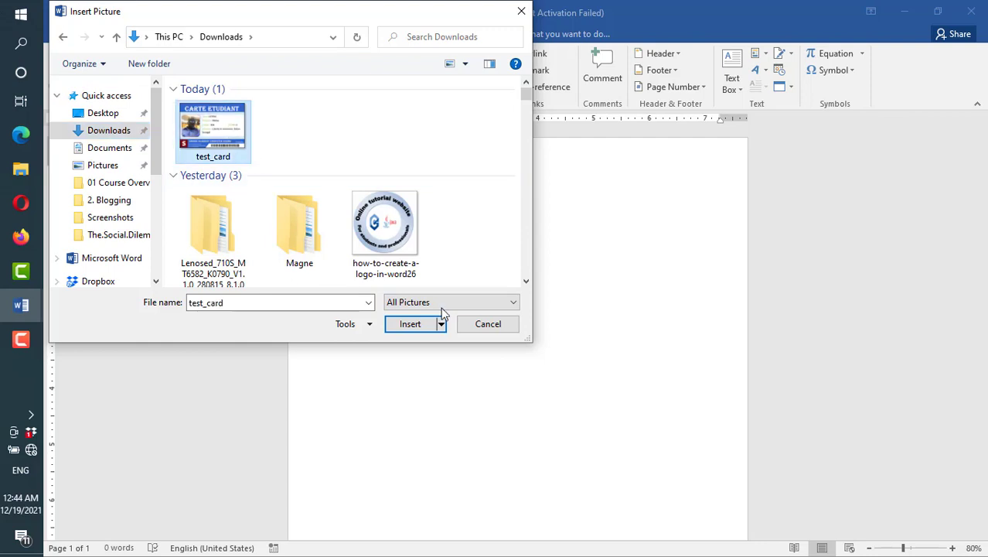
left_click(403, 323)
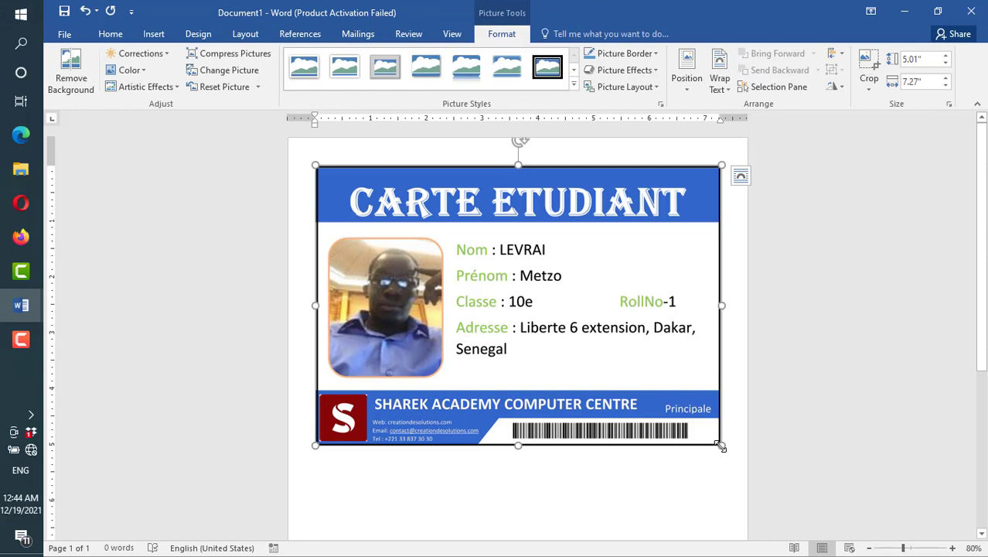
Step: Shrink the card picture proportionally to about 3.4 inches wide, keeping its upper-left corner at the page margins
left_click_drag(720, 446, 533, 326)
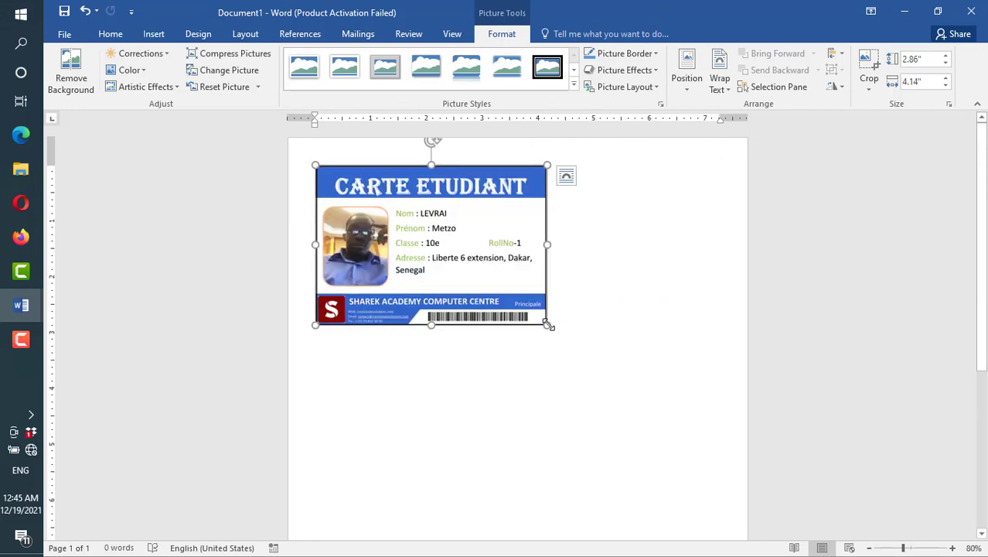
left_click_drag(547, 324, 532, 309)
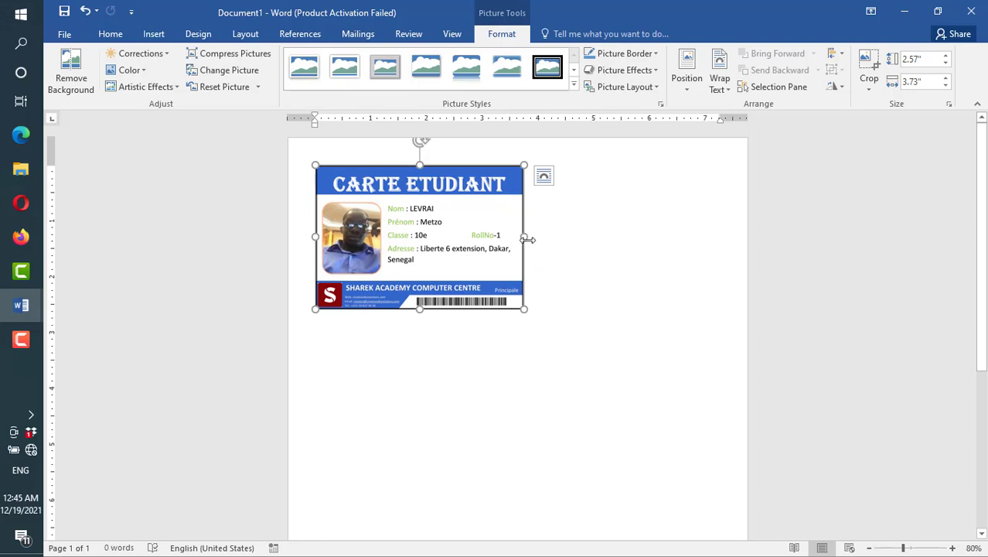
scroll(532, 346, "down", 3)
scroll(532, 347, "up", 3)
left_click_drag(524, 309, 519, 305)
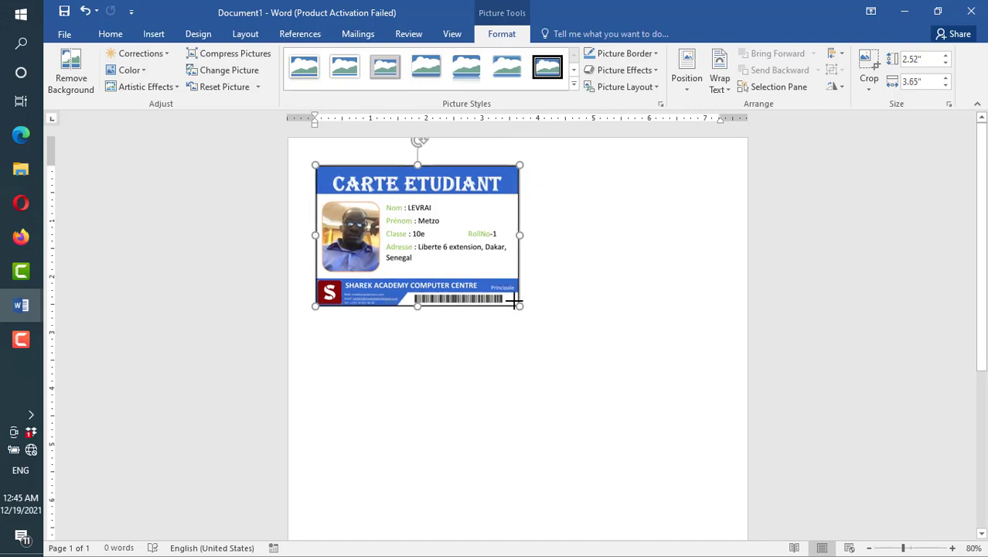
left_click_drag(514, 303, 510, 300)
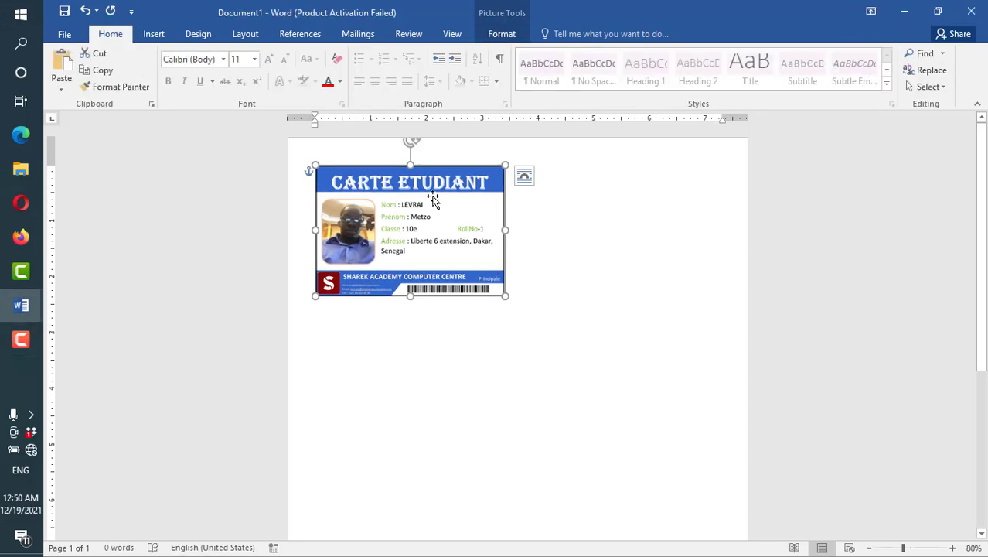
Step: Align the card with the top and left page margins and place a copy beside it against the right margin
left_click(540, 384)
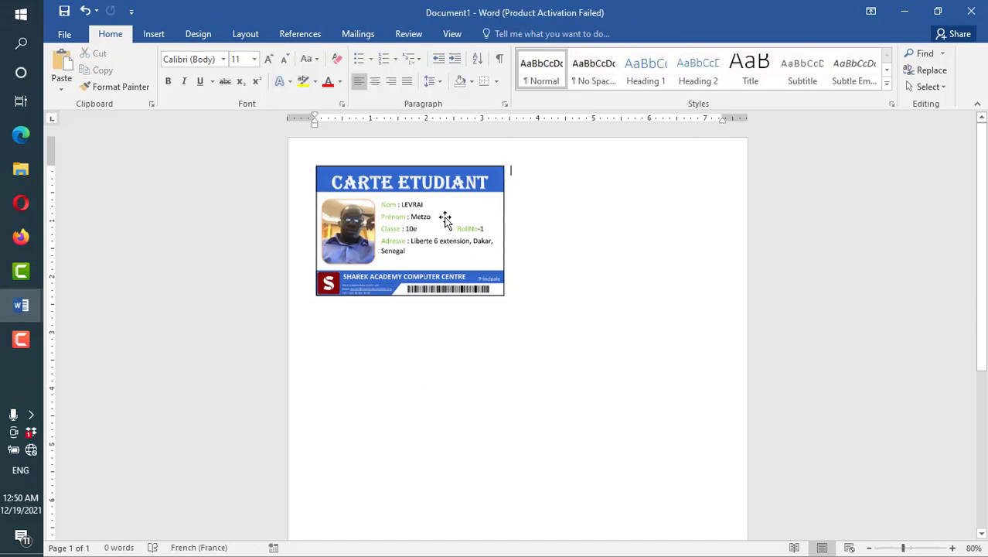
left_click(445, 218)
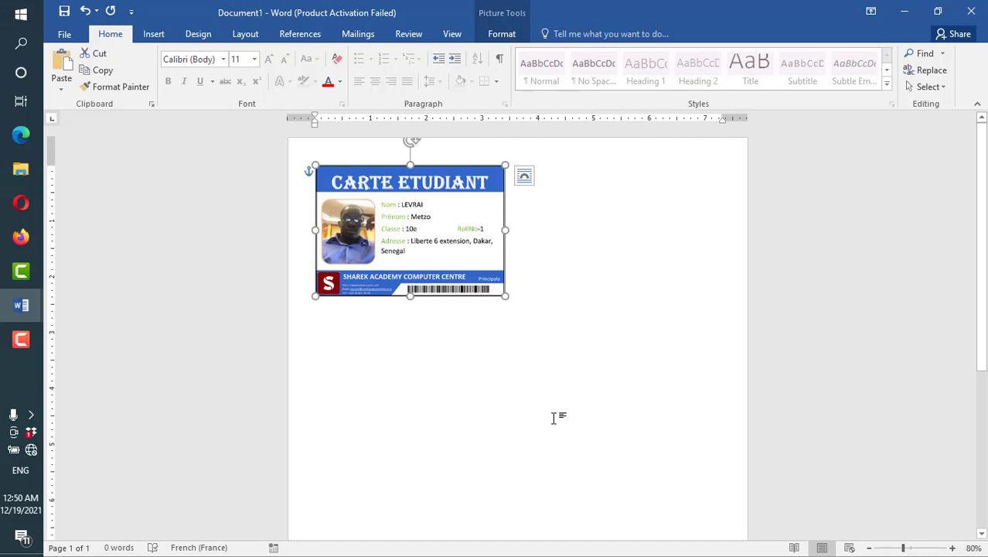
mouse_move(449, 194)
left_mouse_down()
mouse_move(450, 222)
mouse_move(445, 184)
left_mouse_up()
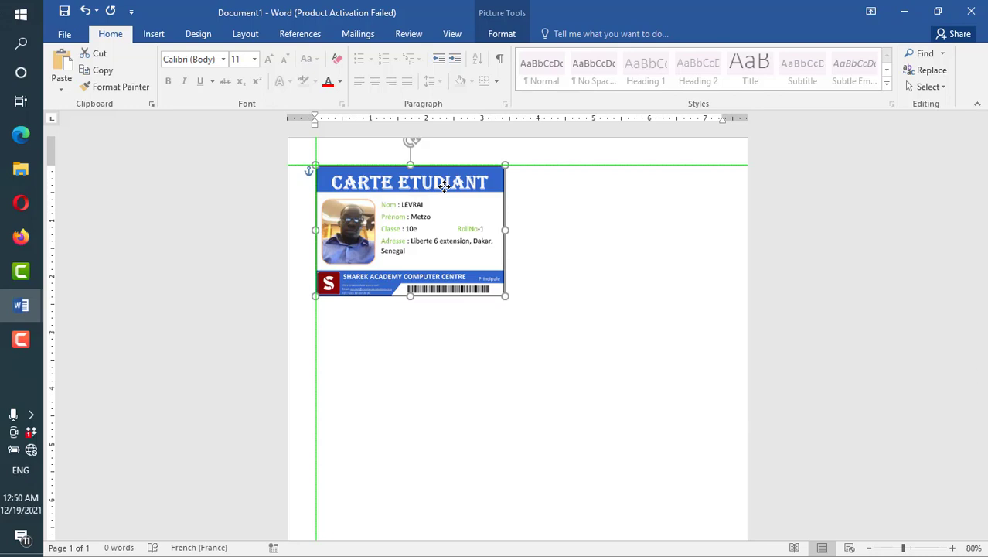
left_click_drag(445, 185, 444, 186)
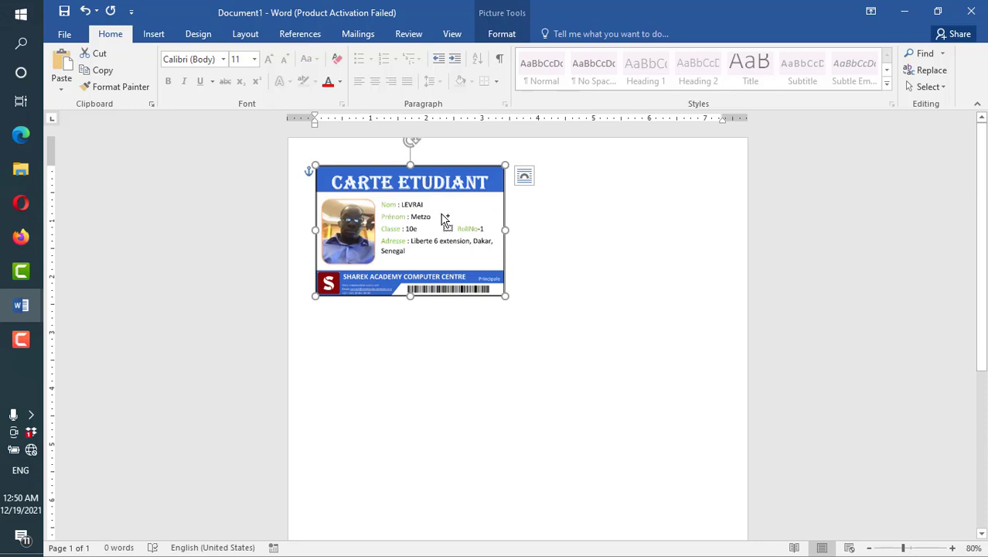
left_click_drag(448, 215, 657, 210)
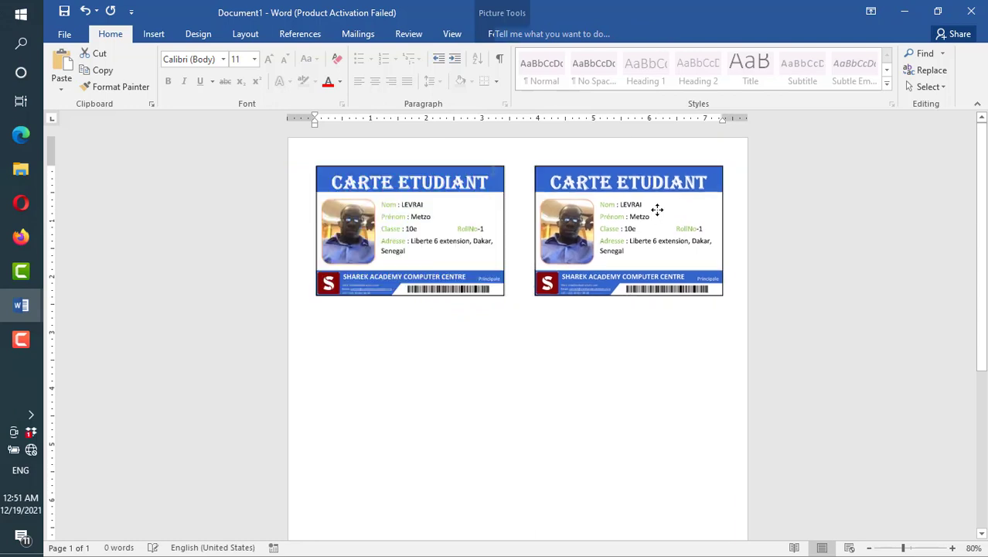
left_click(562, 379)
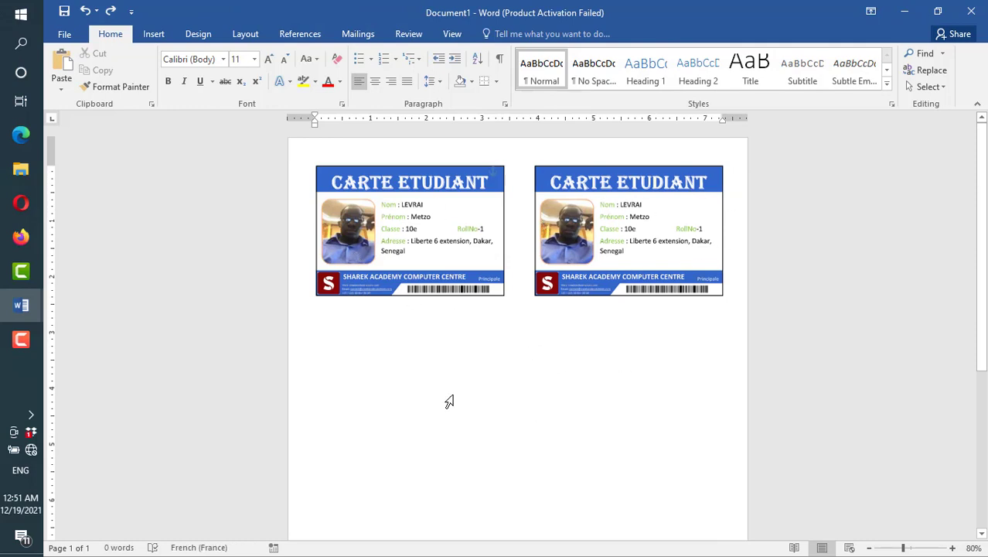
Step: Select both cards and copy the pair directly below to form a second row aligned with the first
left_click(454, 233)
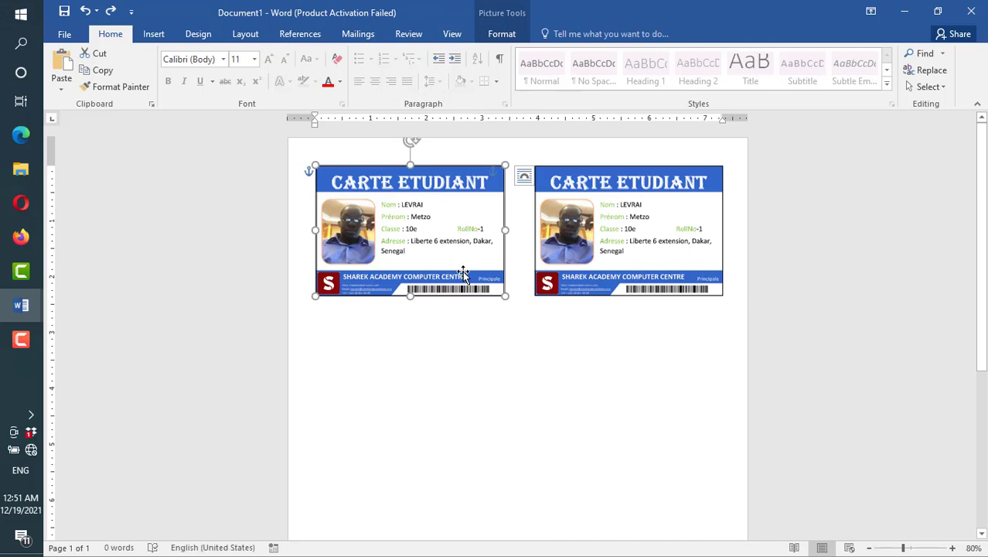
left_click(669, 219, "ctrl")
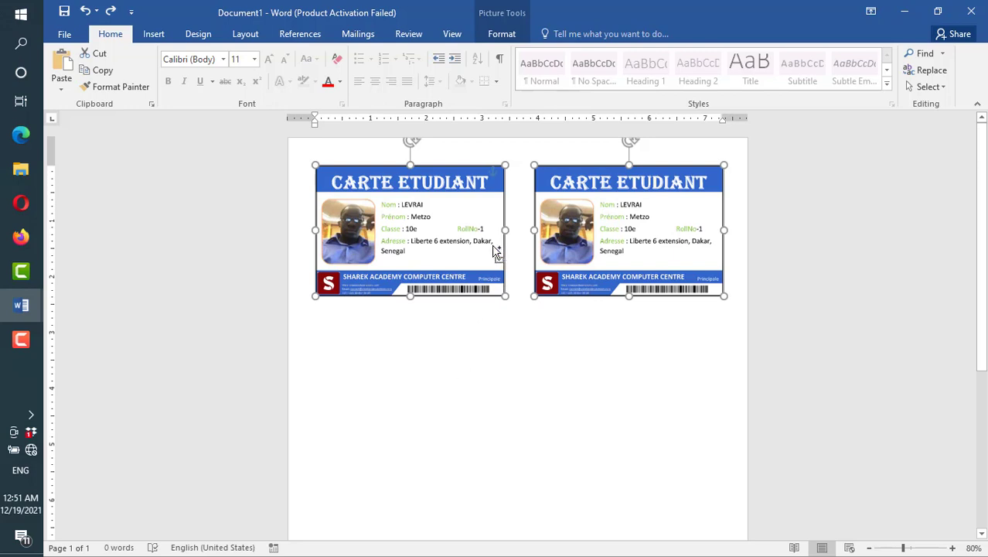
left_click_drag(496, 252, 494, 386)
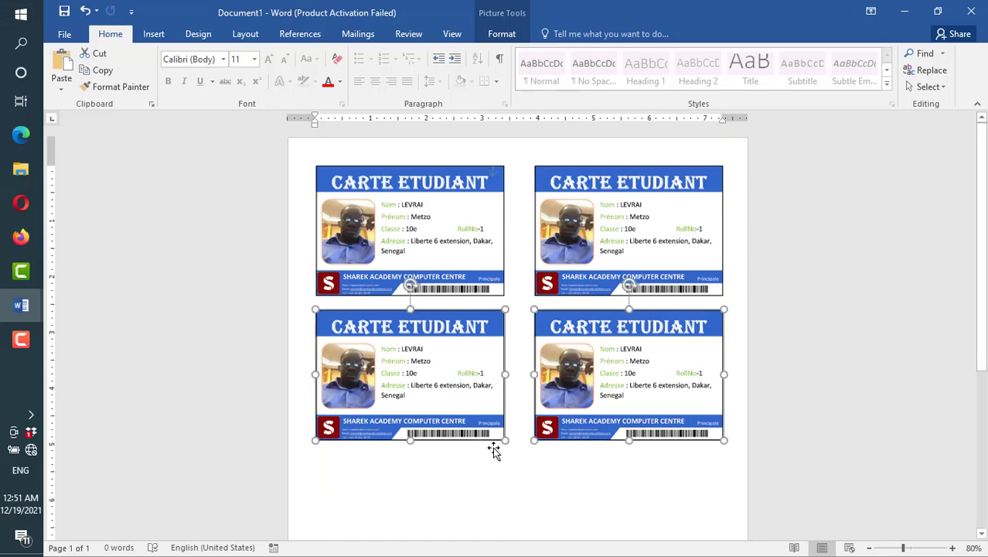
Step: Copy the selected second-row pair of cards below it to form a third row on the page
scroll(494, 448, "down", 3)
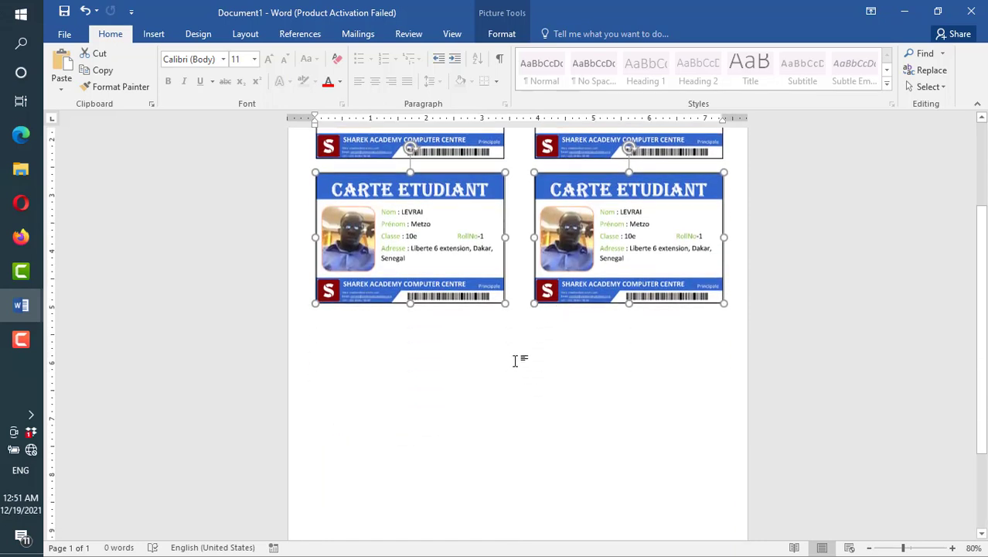
left_click_drag(491, 290, 482, 433)
left_click_drag(482, 433, 482, 433)
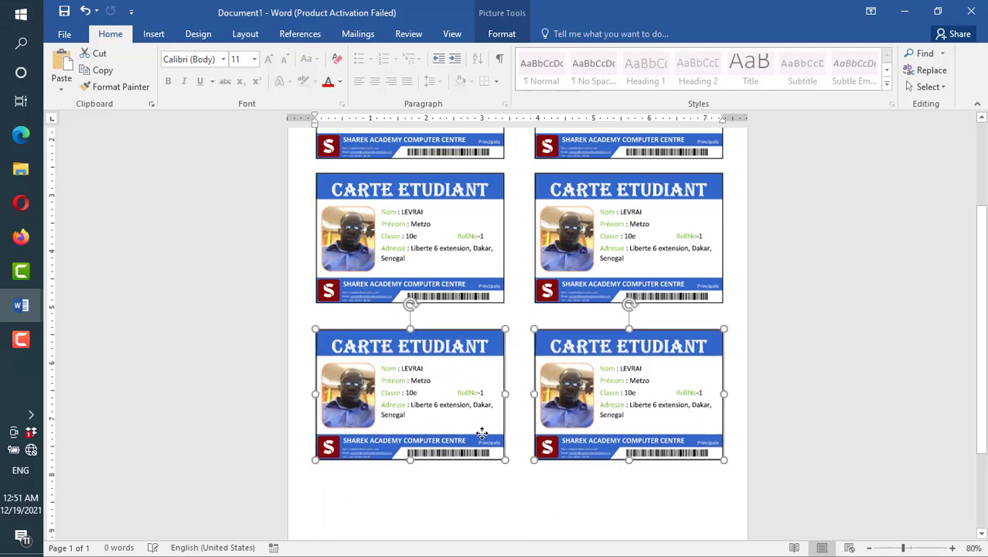
scroll(482, 433, "down", 3)
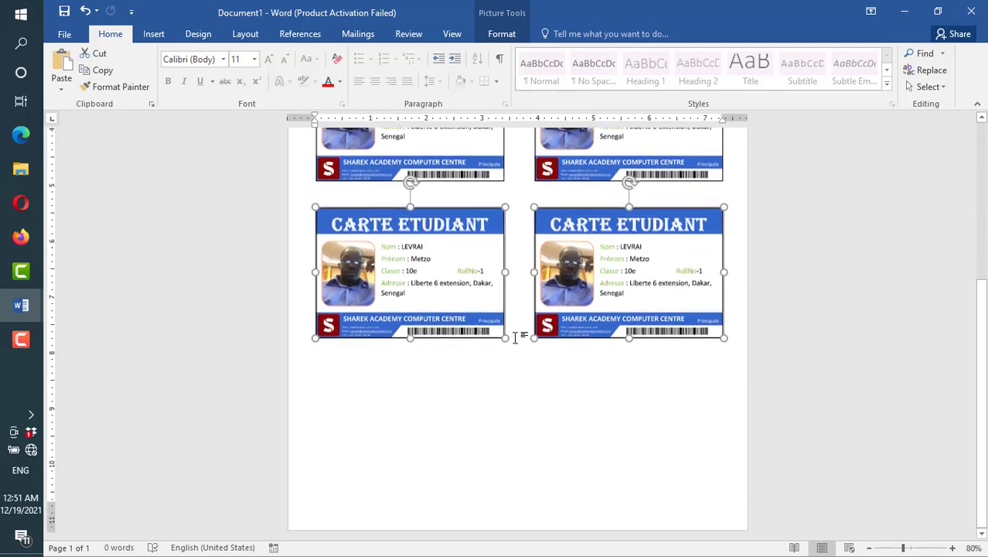
Step: Copy the selected third-row pair of cards directly below it to form a fourth row on the page
left_click_drag(479, 310, 486, 449, "ctrl")
scroll(485, 450, "up", 5)
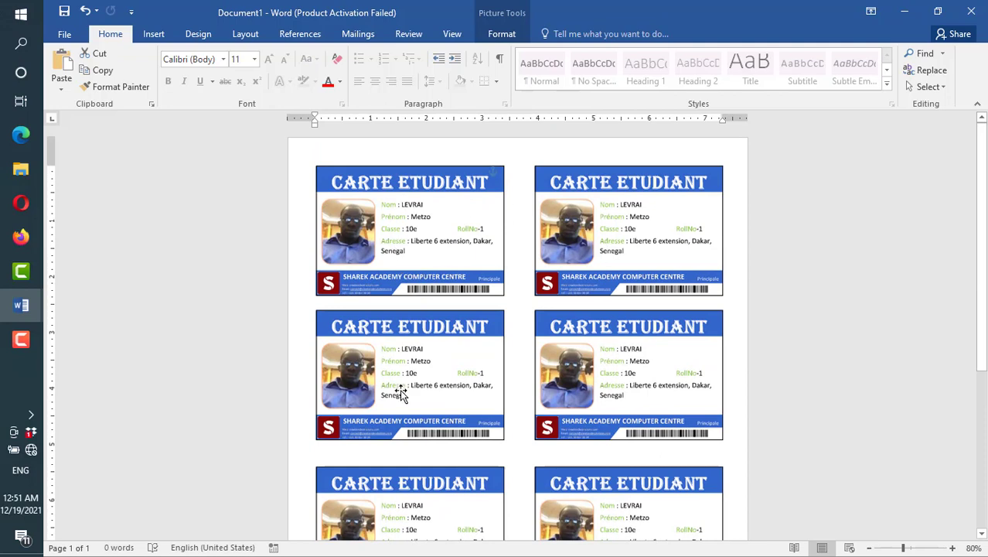
scroll(566, 394, "down", 5)
scroll(671, 329, "down", 2)
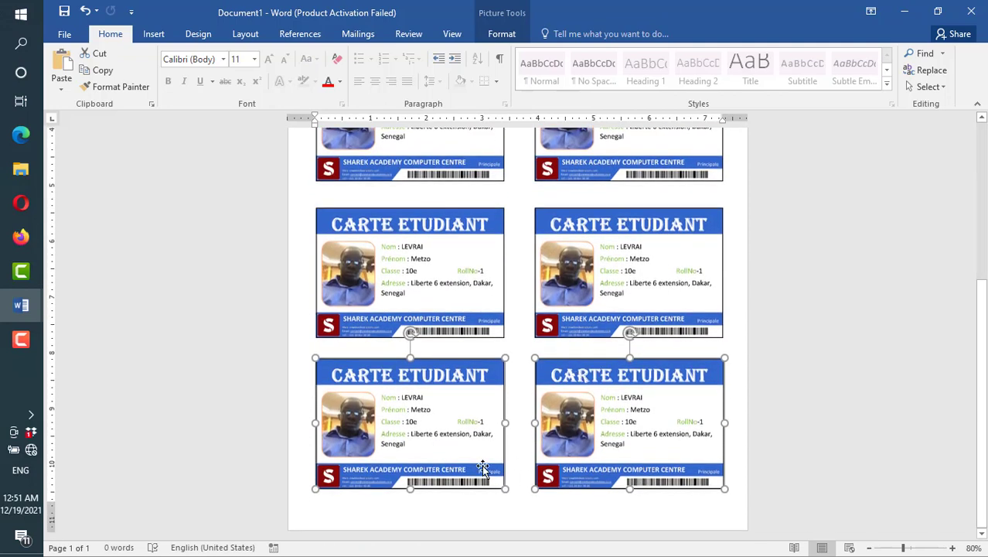
scroll(481, 465, "up", 4)
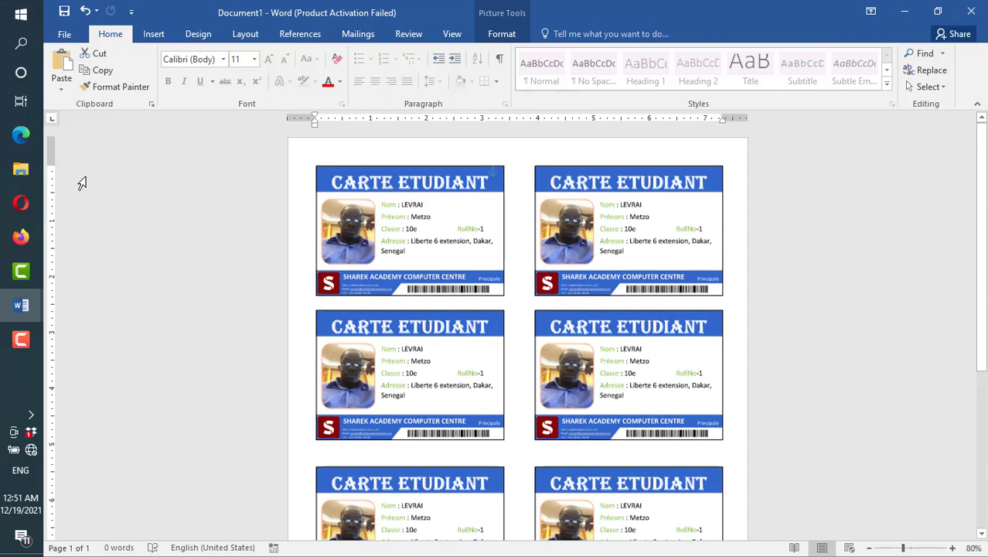
Step: Reduce the top and bottom page margins to give the rows of cards more vertical space
left_click_drag(50, 162, 49, 149)
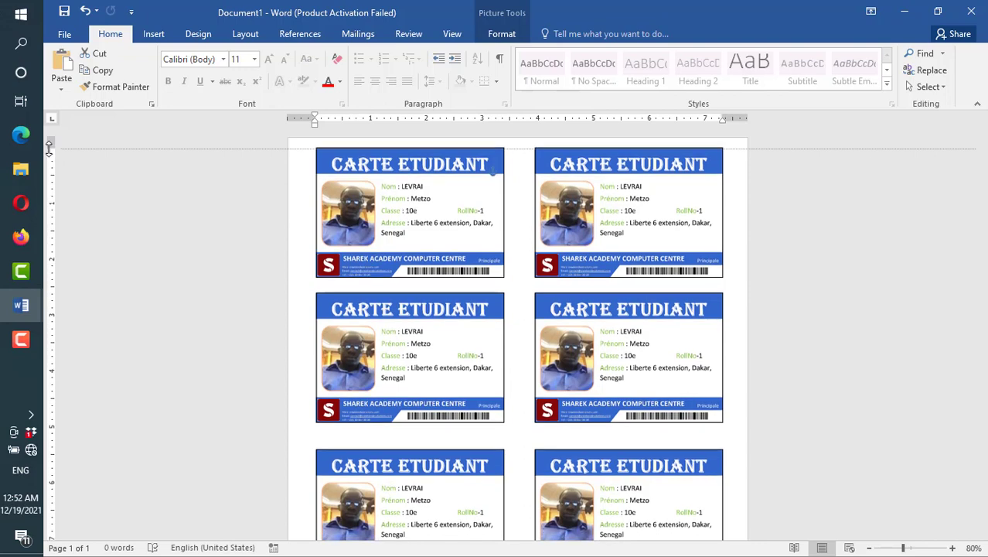
scroll(193, 285, "down", 3)
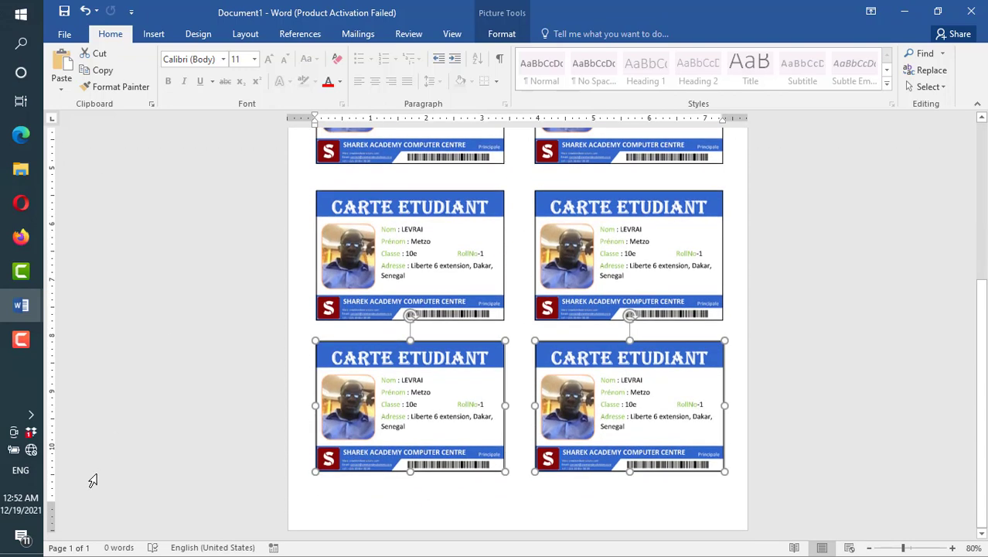
left_click_drag(51, 504, 51, 521)
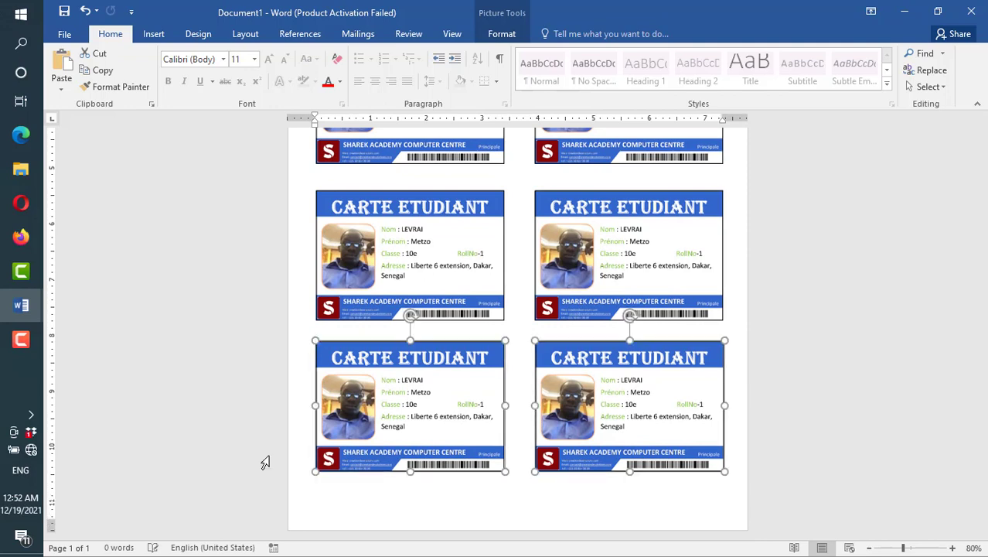
scroll(468, 437, "up", 3)
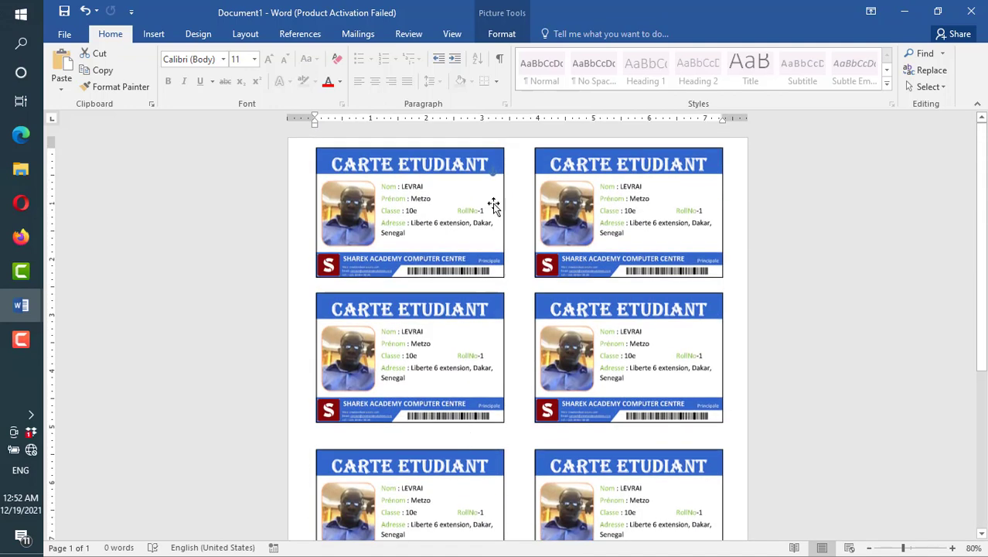
Step: Try shrinking the two first-row cards proportionally one by one, making the second card 3.12 inches wide
left_click(480, 190)
mouse_move(505, 278)
left_mouse_down()
mouse_move(494, 261)
mouse_move(491, 268)
left_mouse_up()
left_click(677, 266)
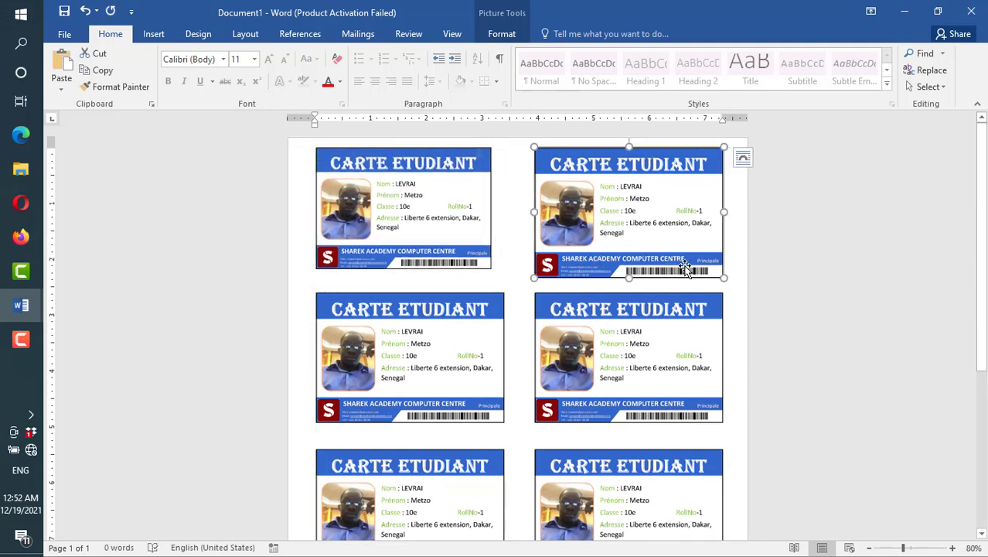
left_click_drag(724, 276, 708, 266)
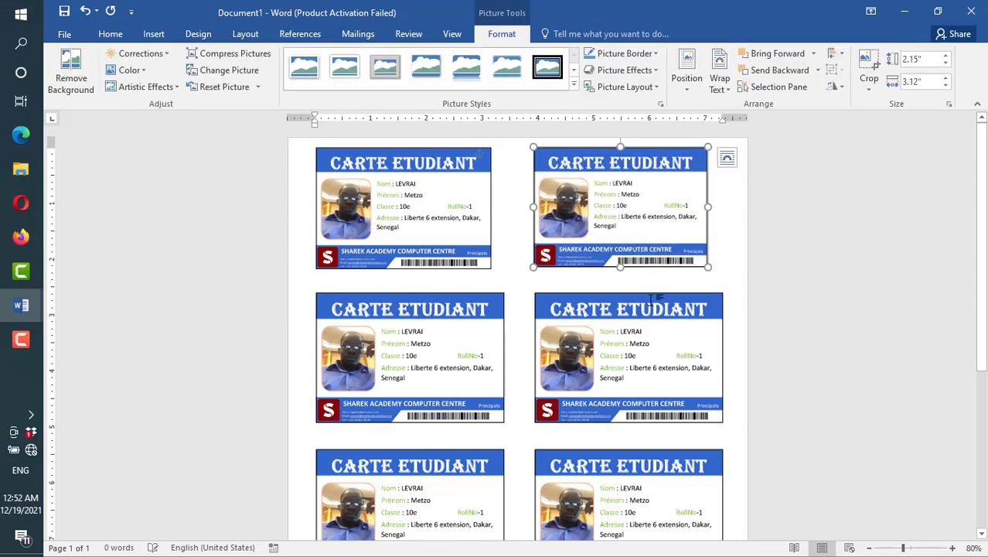
Step: Try shrinking the two second-row cards proportionally one by one, making the second card 3.29 inches wide
left_click(483, 386)
left_click_drag(503, 422, 495, 414)
left_click(721, 423)
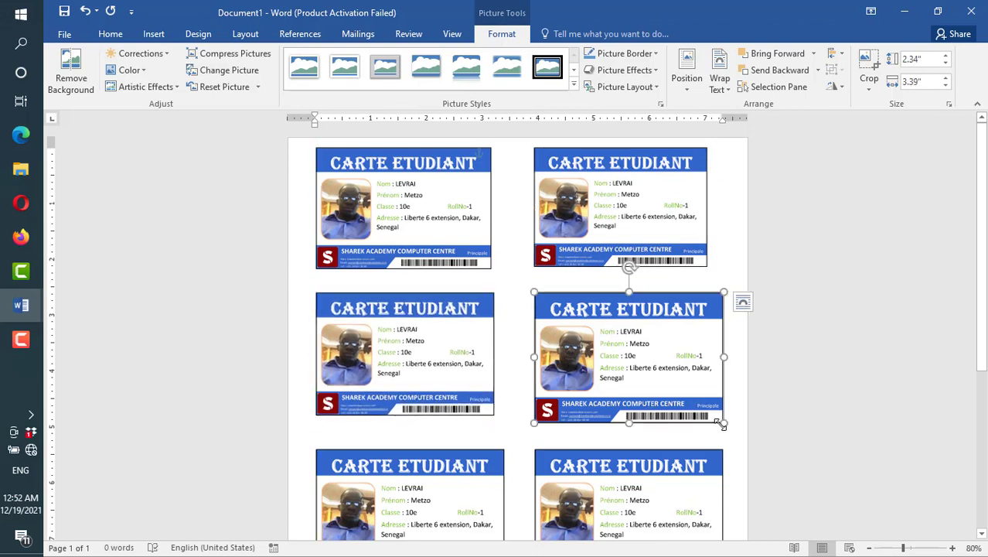
left_click_drag(723, 424, 716, 417)
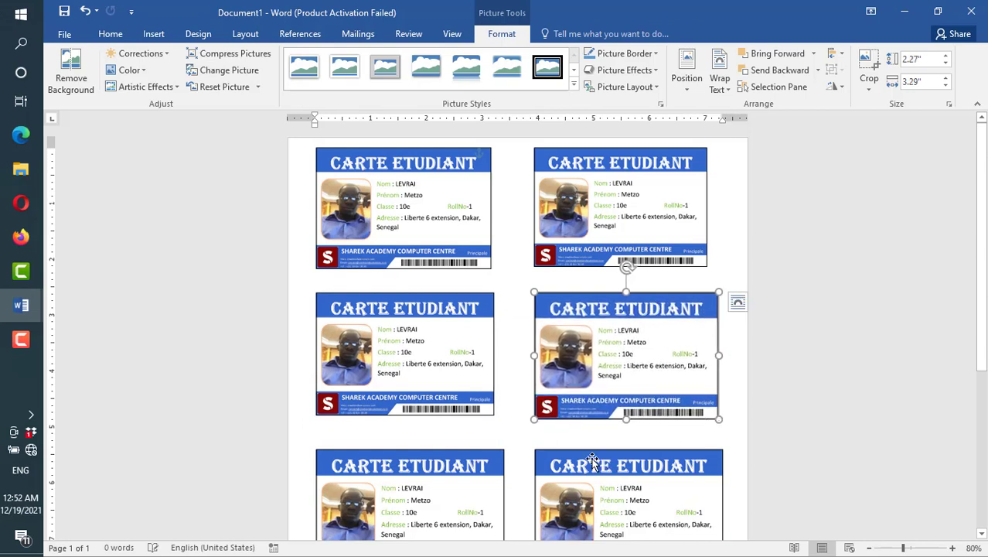
Step: Undo the individual resizing of the cards in the first two rows
key("ctrl+z")
key("ctrl+z")
key("ctrl+z")
key("ctrl+z")
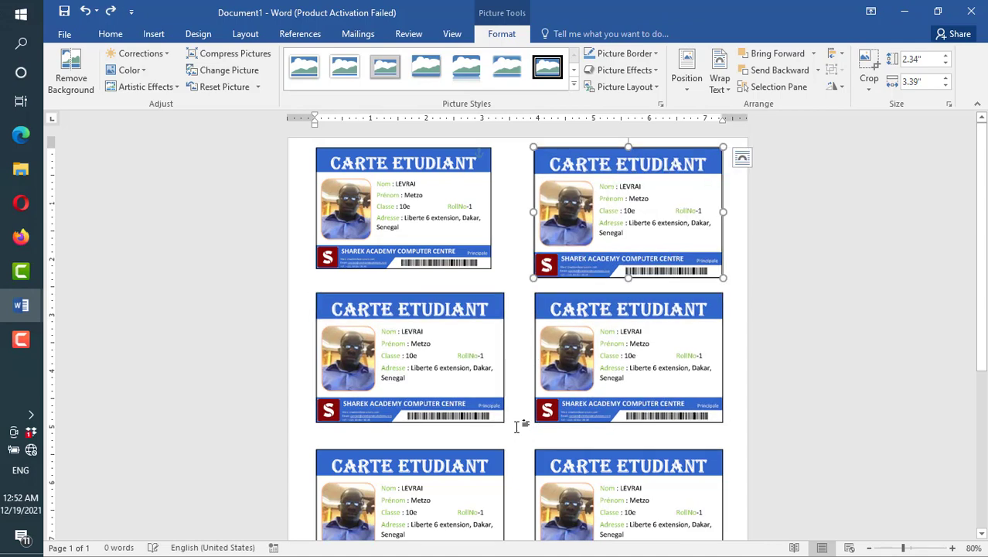
key("ctrl+z")
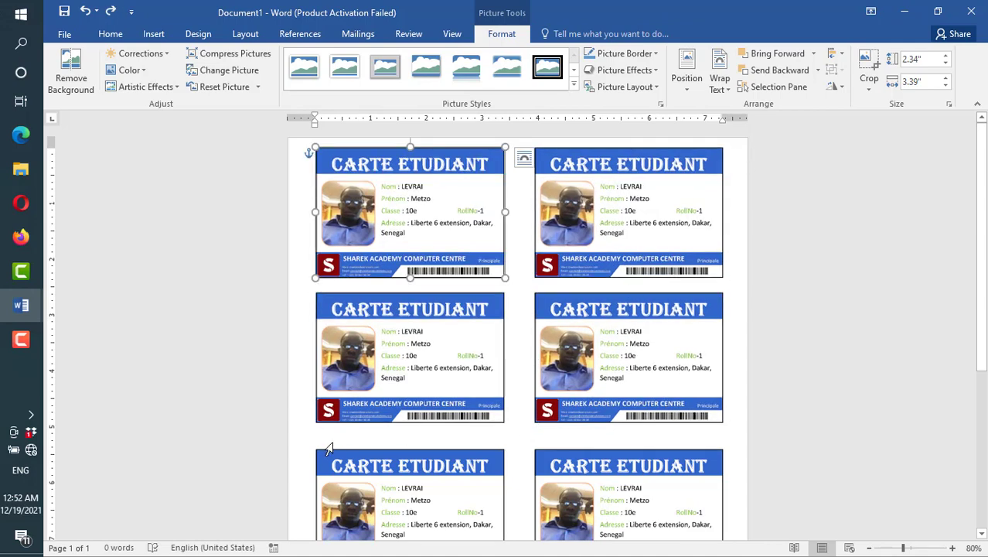
Step: Select both second-row cards and move them up to sit just below the first row, keeping the columns aligned
left_click(290, 414)
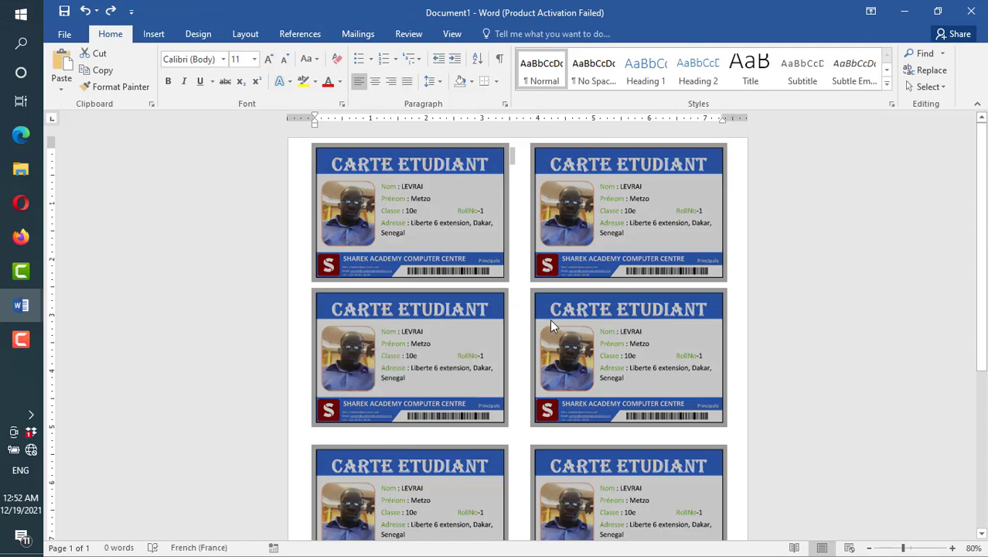
left_click(548, 323)
left_click(434, 342)
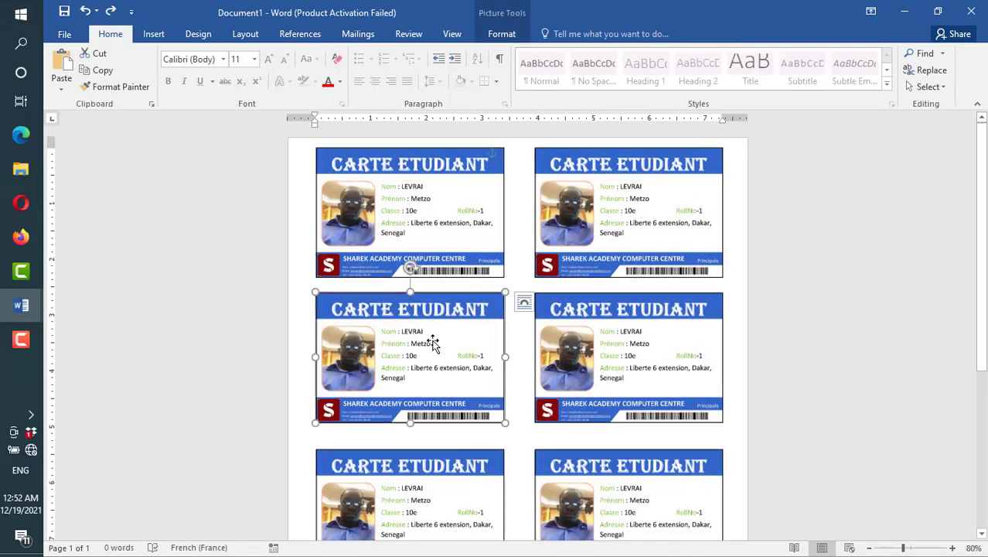
left_click(604, 336, "ctrl")
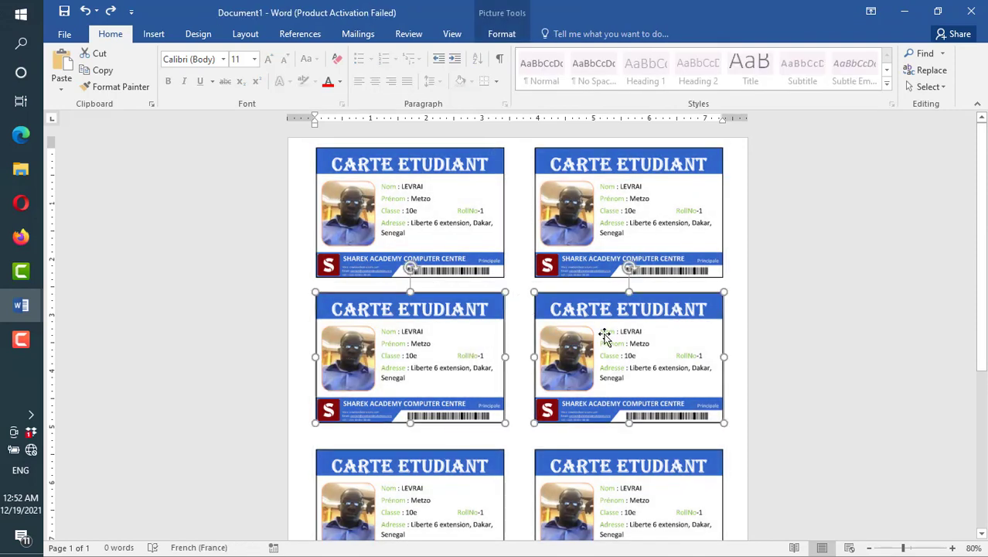
left_click_drag(605, 334, 600, 325)
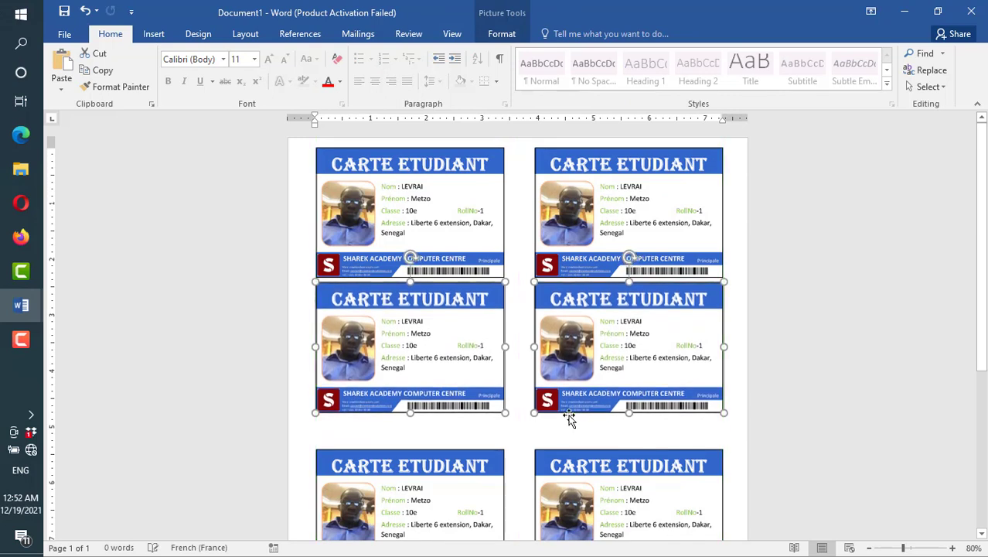
scroll(569, 412, "down", 1)
left_click(424, 463)
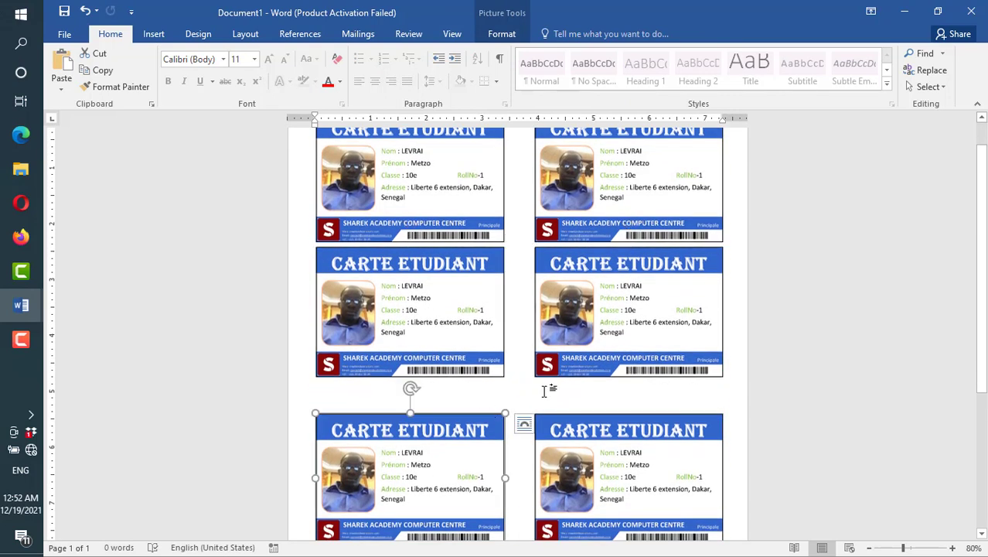
scroll(600, 371, "down", 3)
left_click(523, 319)
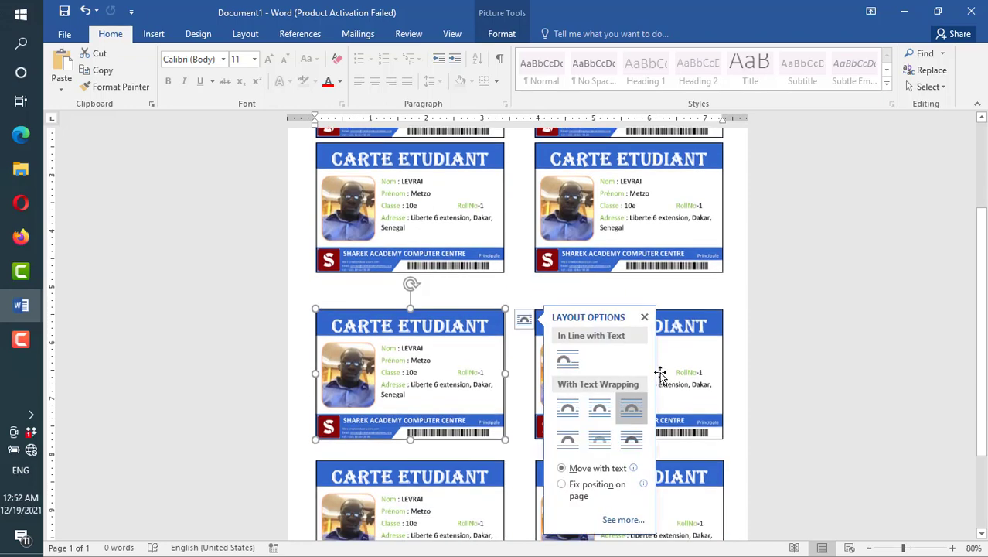
left_click(525, 287)
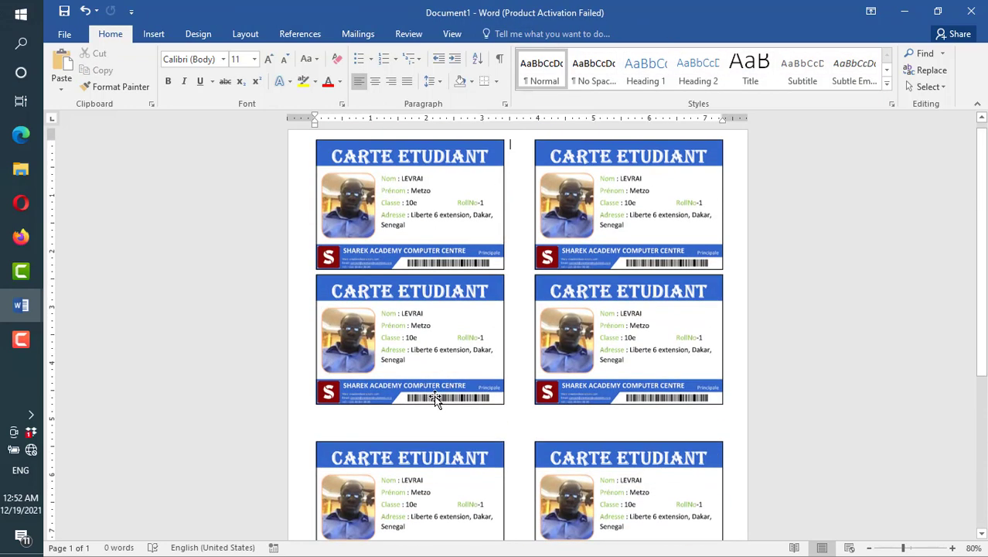
Step: Select both third-row cards and move them up closer to the second row, aligned with the columns above
scroll(451, 381, "down", 3)
left_click(424, 382)
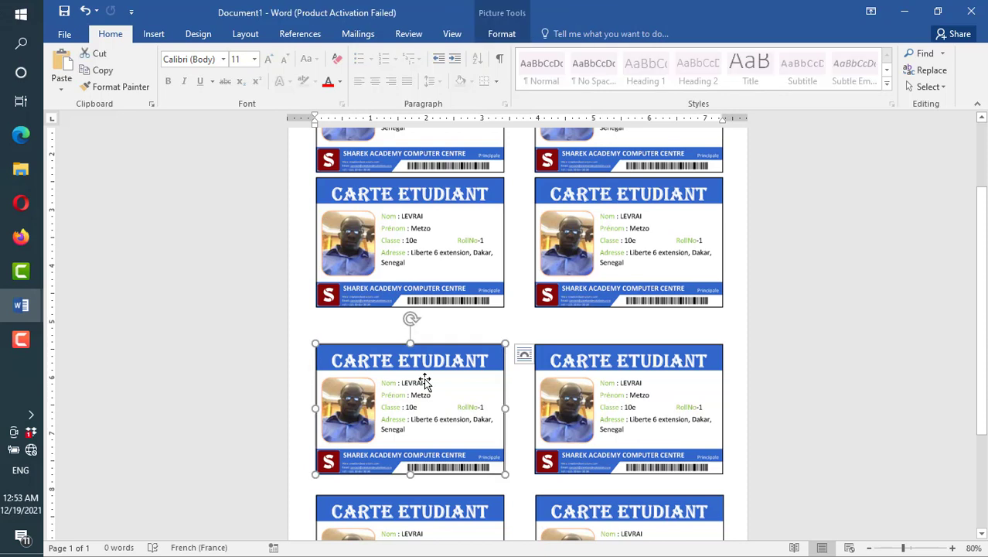
left_click(639, 392, "shift")
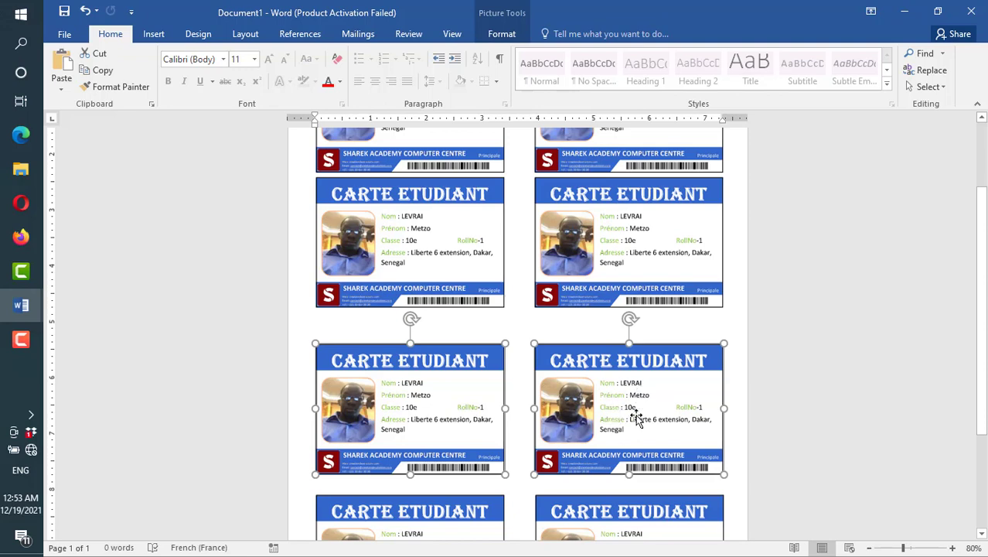
left_click_drag(634, 408, 635, 392)
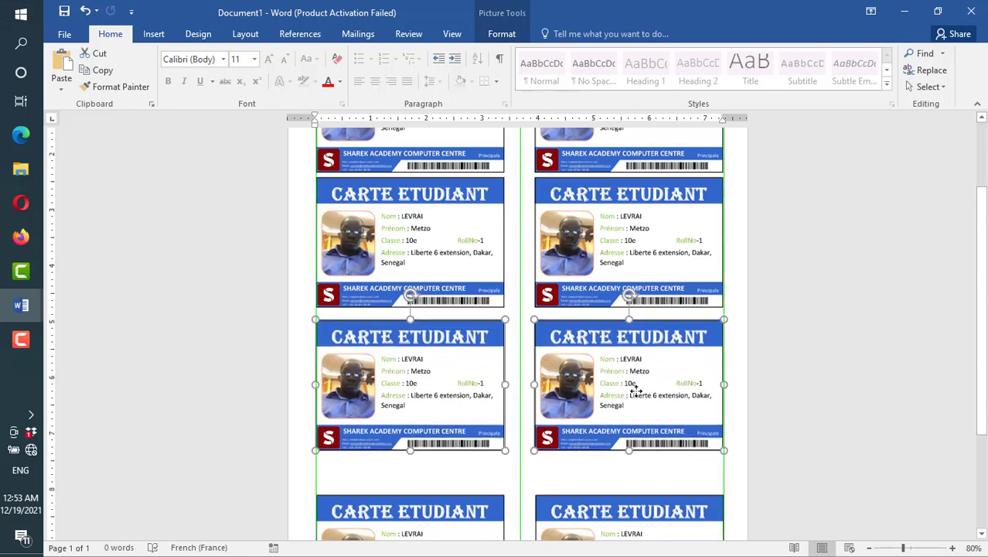
Step: Select both fourth-row cards and move them up closer to the third row
scroll(585, 508, "down", 4)
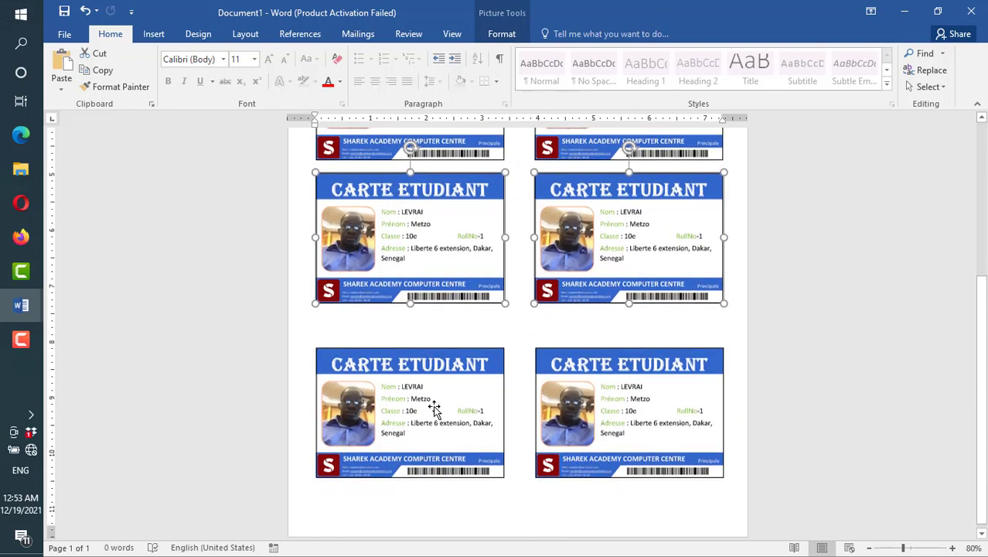
left_click(435, 410)
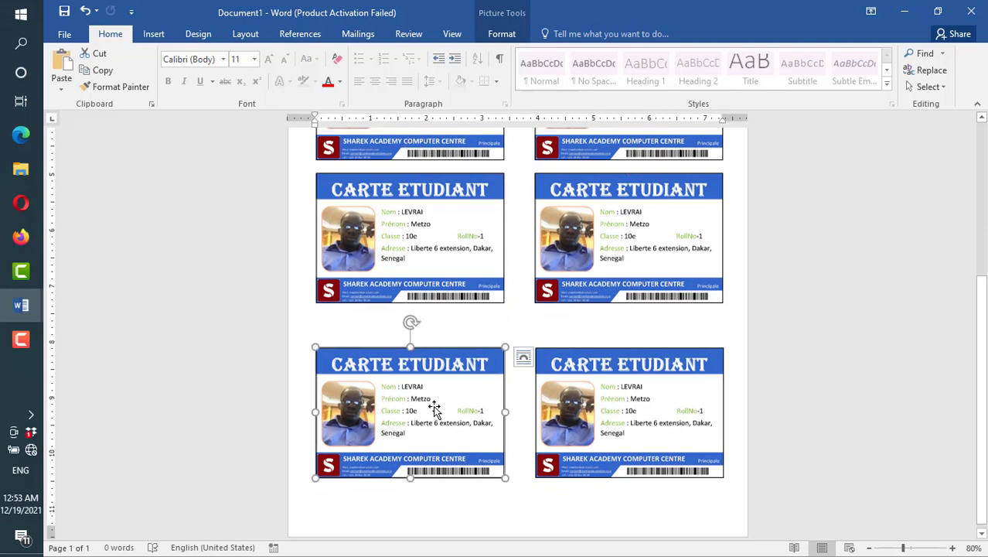
left_click(576, 411, "shift")
left_click_drag(618, 418, 614, 383)
scroll(599, 488, "down", 2)
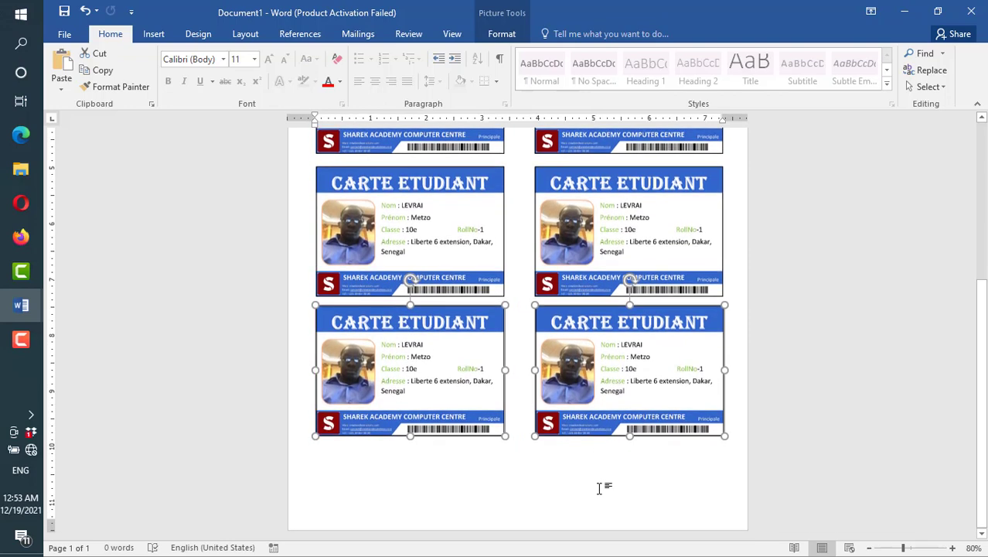
Step: Move the third-row pair up slightly so its gap matches the narrow gap between the first two rows
scroll(600, 488, "up", 5)
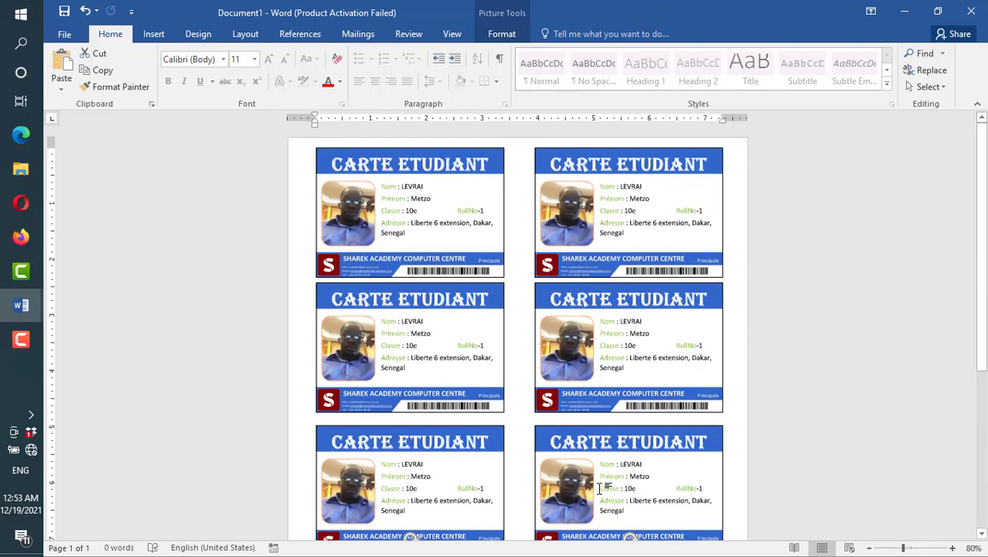
left_click(493, 469)
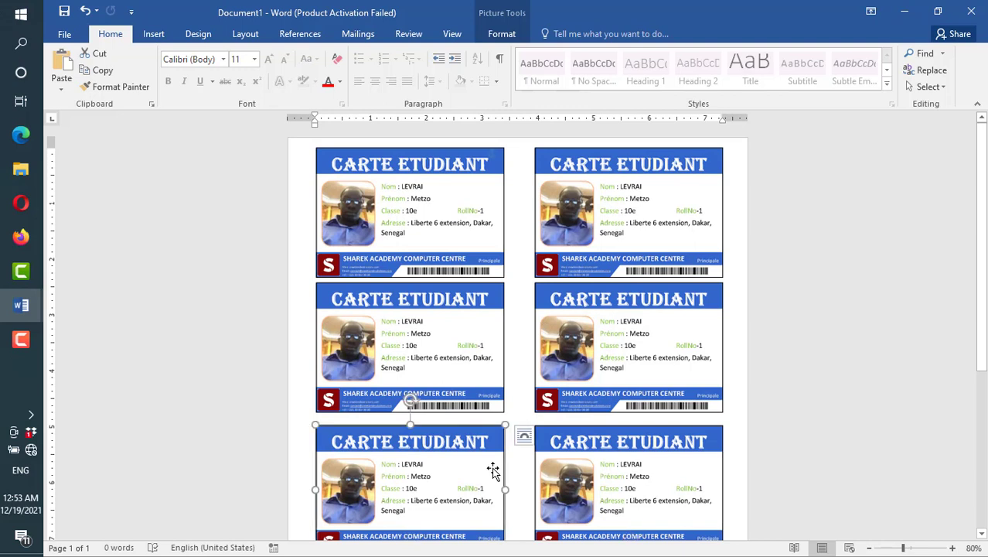
left_click(639, 468, "shift")
left_click_drag(654, 481, 654, 473)
Step: Move the fourth-row pair up slightly so it sits just below the third row with the same narrow gap
scroll(620, 507, "down", 3)
left_click(450, 392)
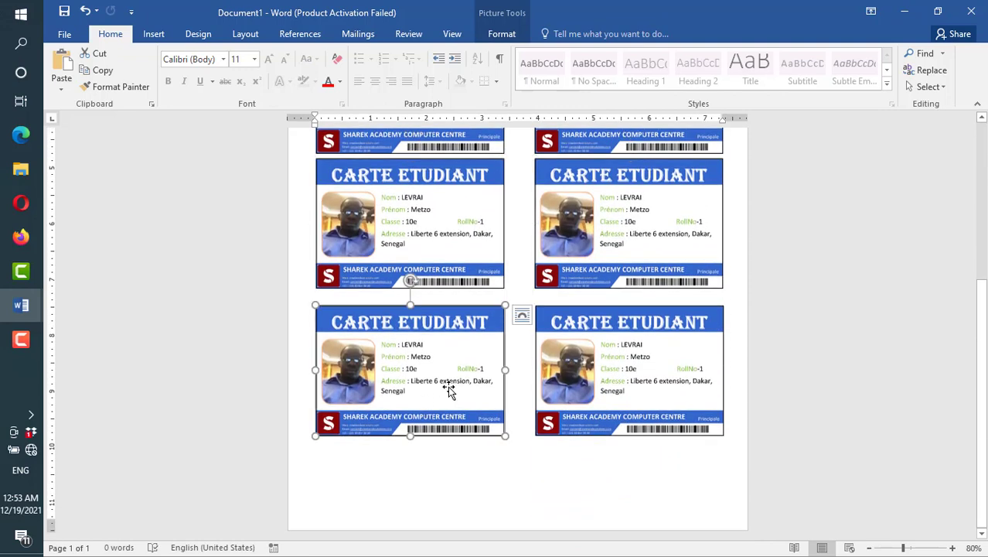
left_click(630, 371, "shift")
left_click_drag(651, 387, 651, 376)
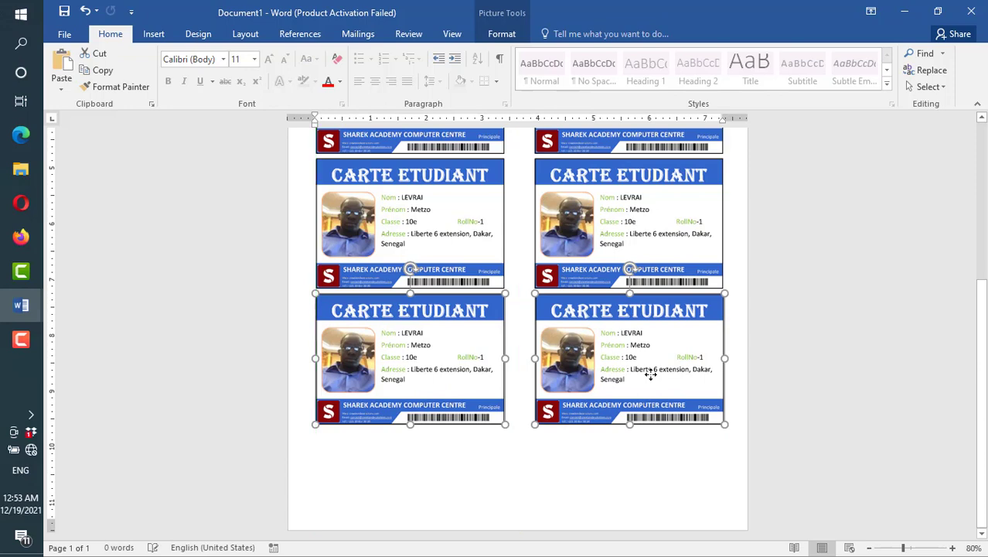
Step: Copy the selected fourth-row pair down to the bottom of the page as a fifth row
scroll(651, 376, "up", 3)
scroll(588, 415, "down", 3)
left_click_drag(459, 389, 452, 495)
scroll(523, 319, "up", 4)
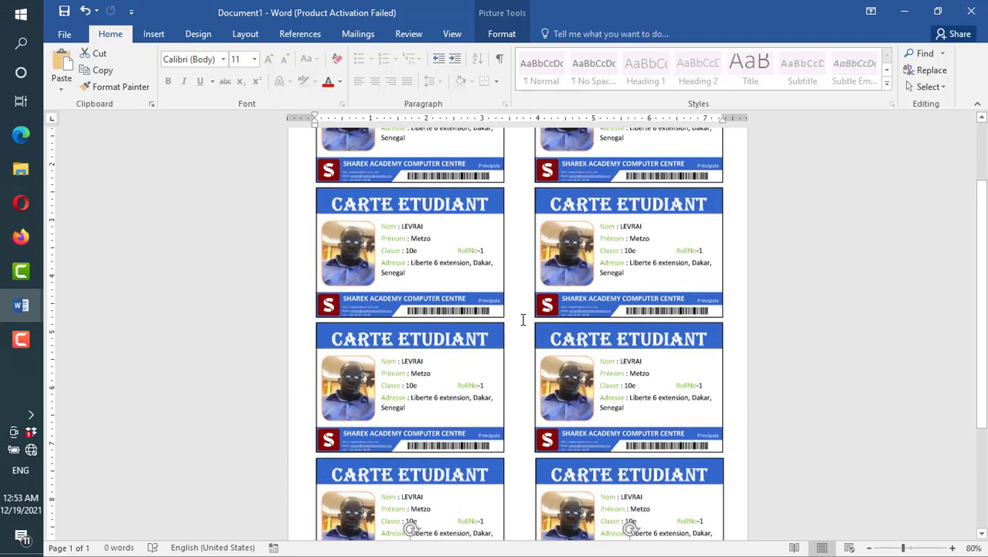
scroll(523, 319, "up", 2)
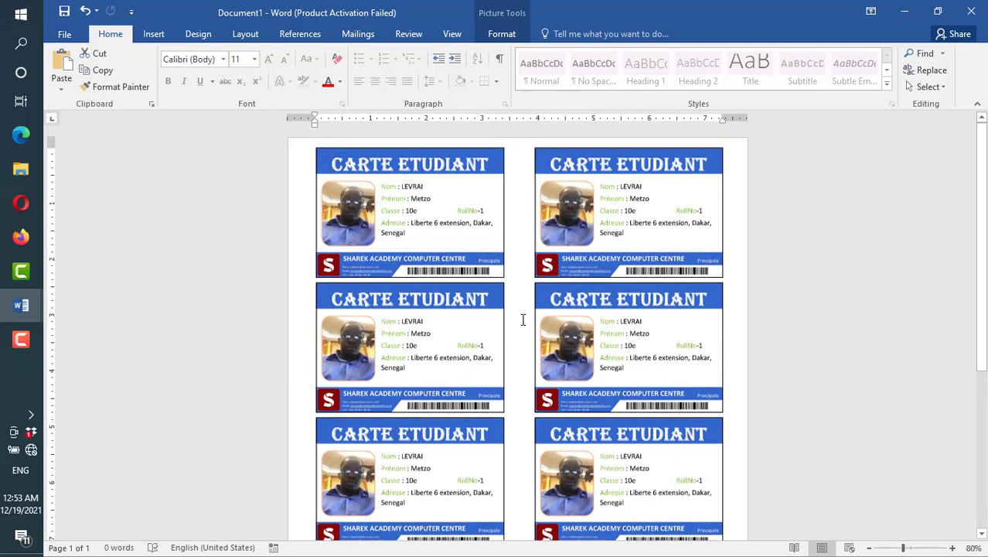
left_click(493, 225)
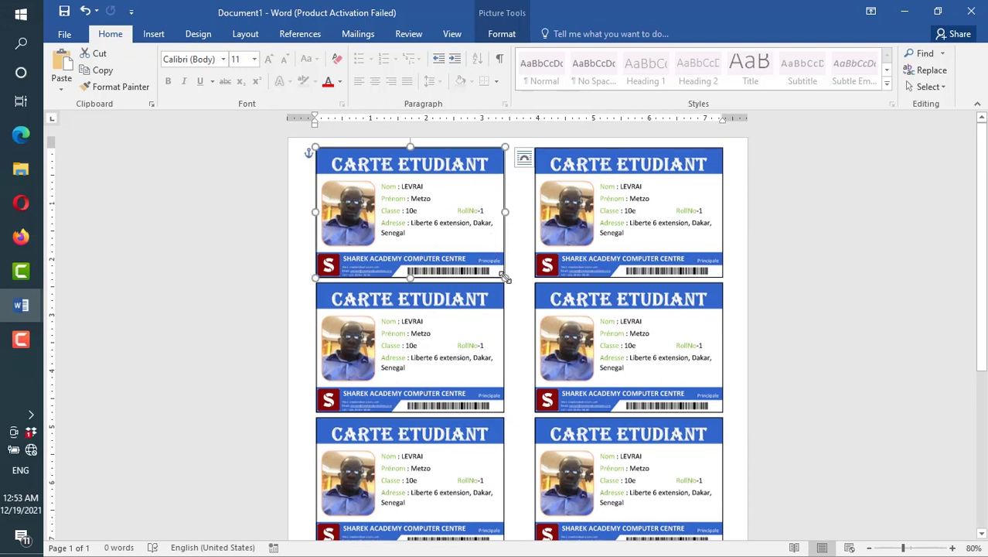
scroll(582, 429, "down", 3)
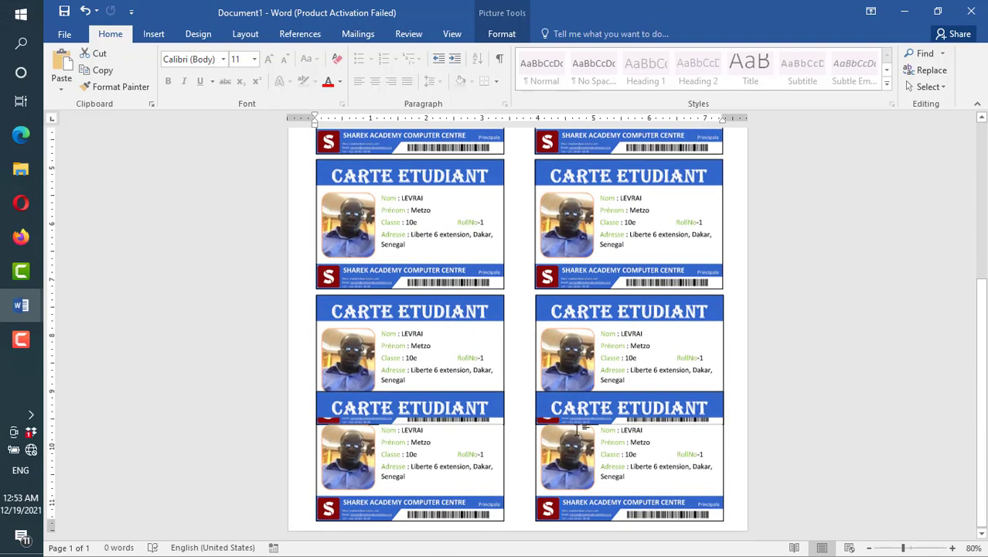
scroll(492, 240, "up", 3)
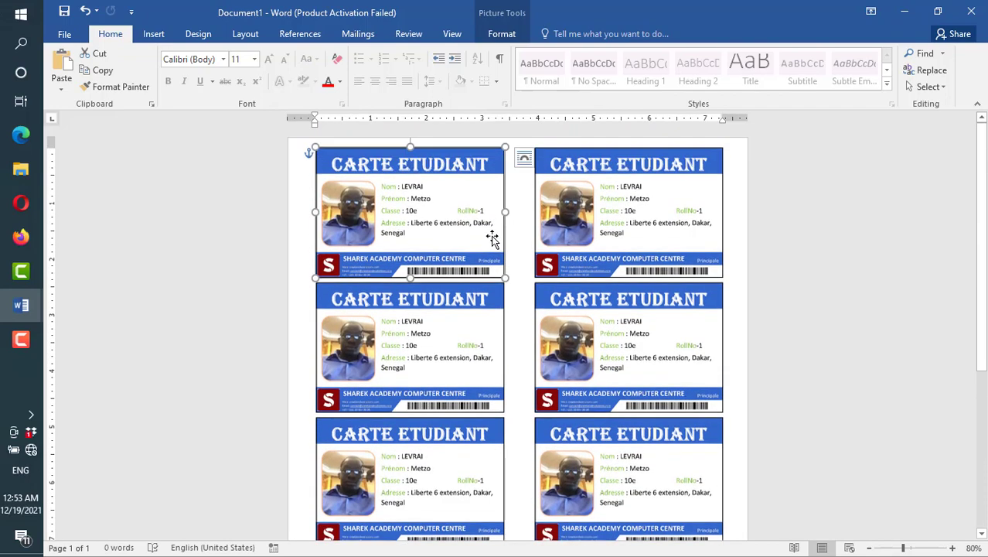
scroll(492, 239, "down", 3)
scroll(493, 239, "up", 3)
Step: Save the page of cards as a PDF named print_card in the Documents folder, without choosing an app to open it
left_click(65, 34)
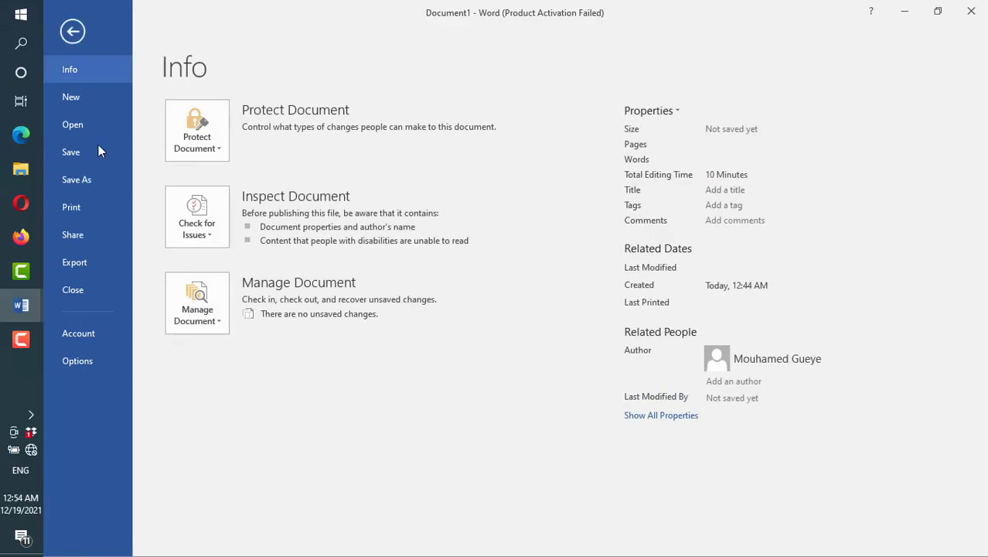
left_click(75, 180)
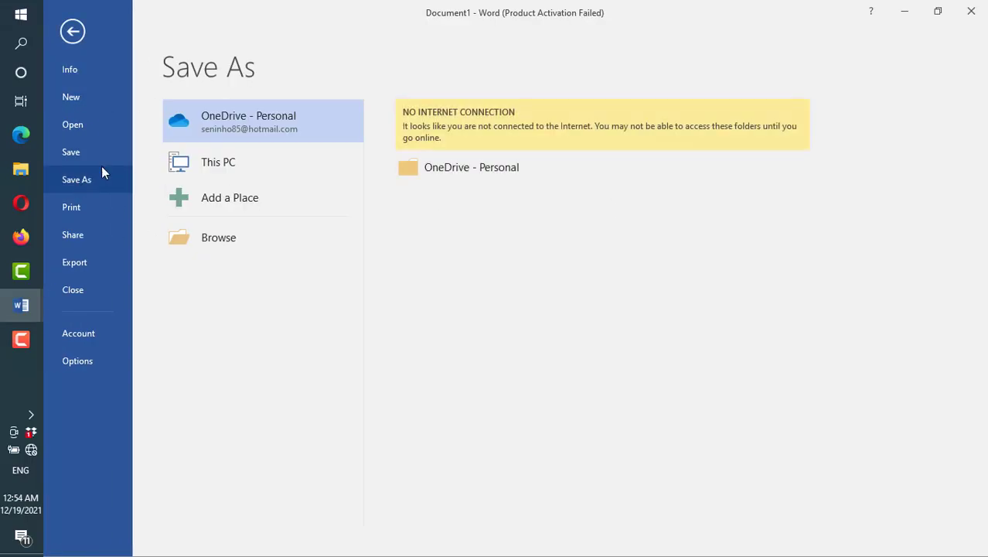
left_click(239, 242)
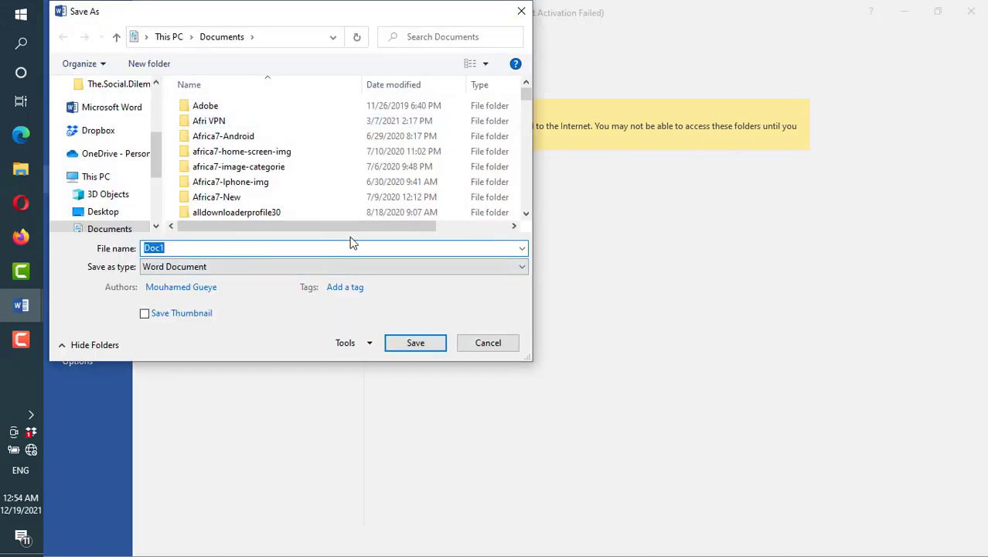
type("print_card")
left_click(518, 271)
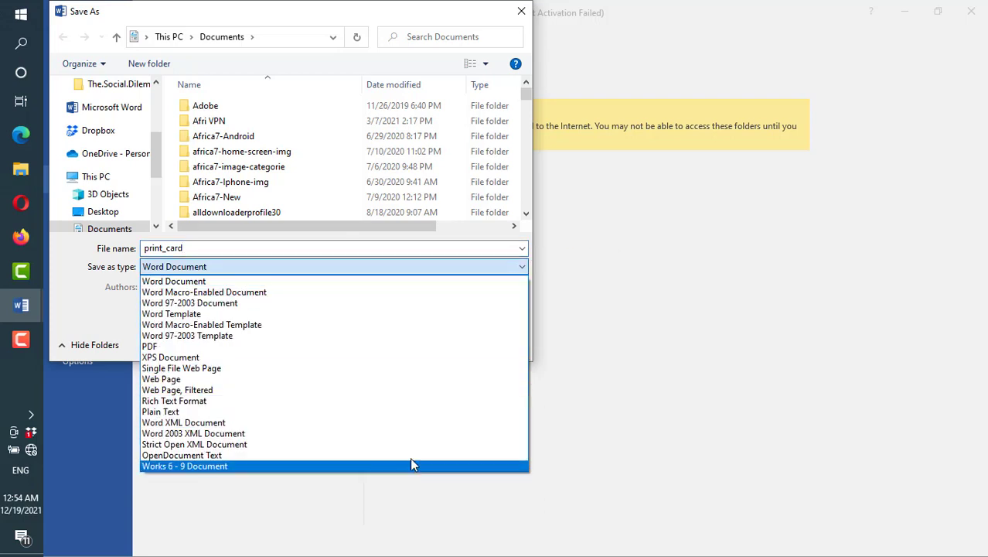
left_click(410, 347)
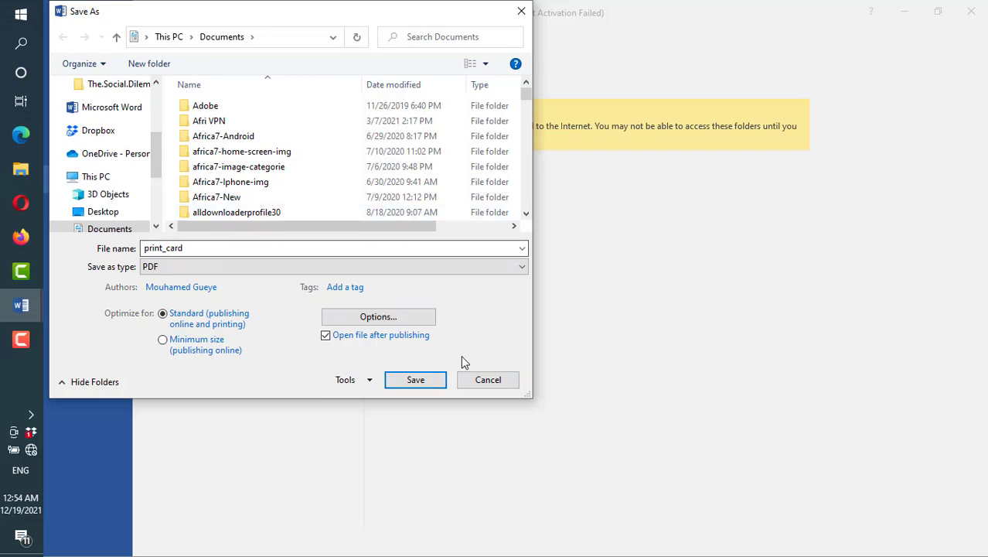
left_click(416, 379)
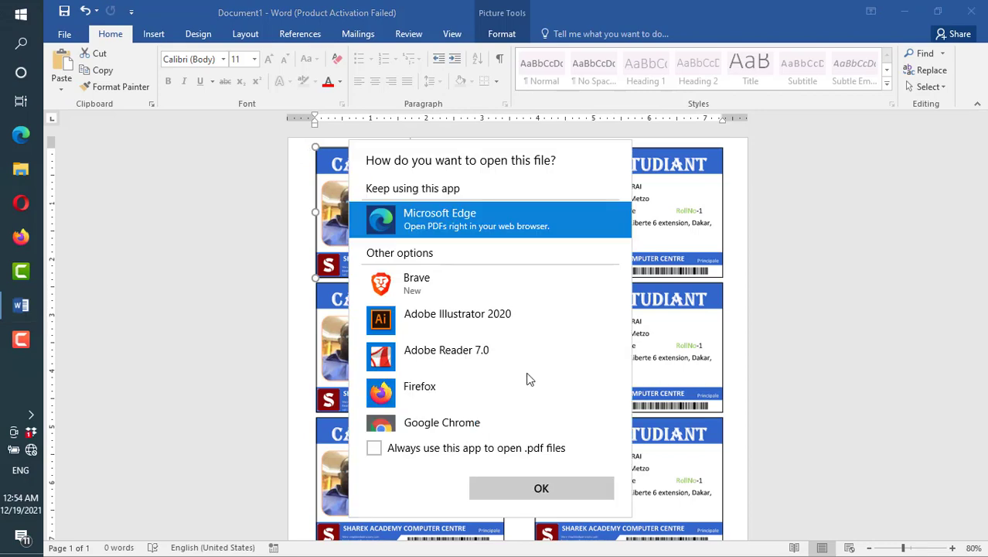
left_click(876, 312)
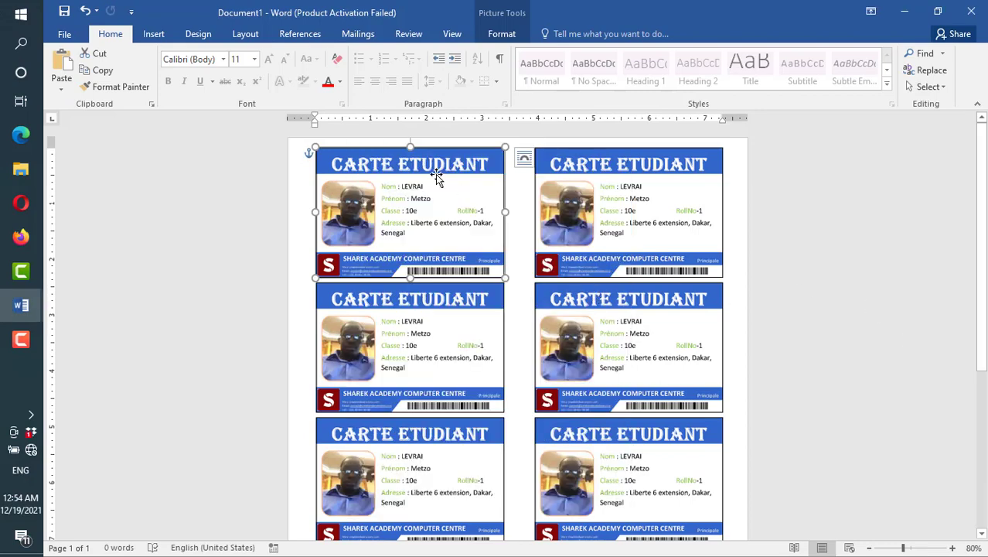
scroll(630, 438, "down", 3)
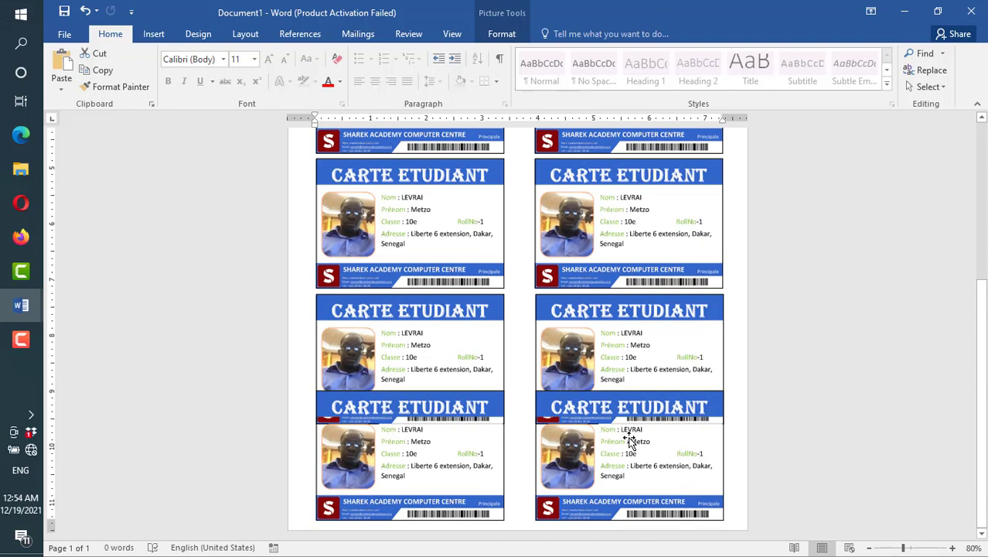
scroll(630, 438, "up", 3)
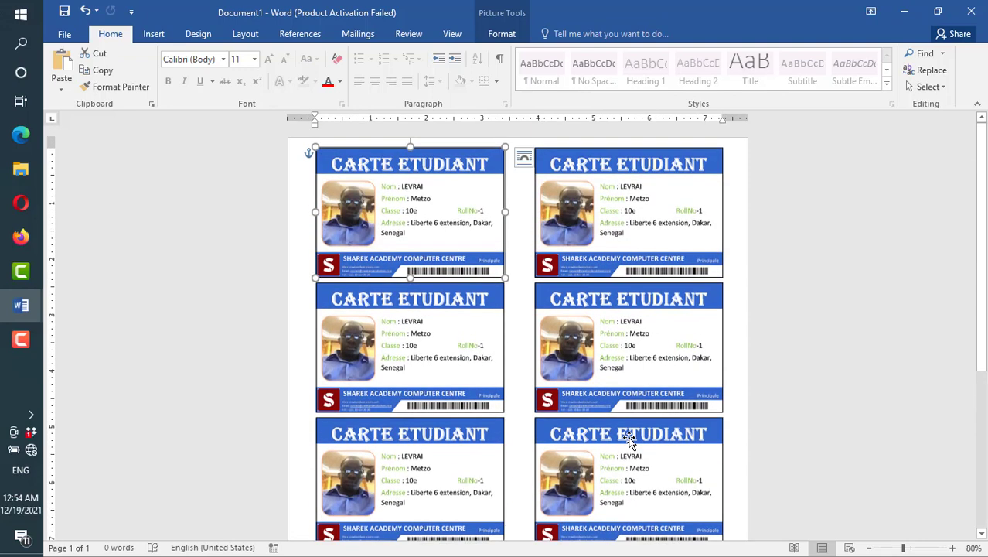
scroll(630, 439, "down", 2)
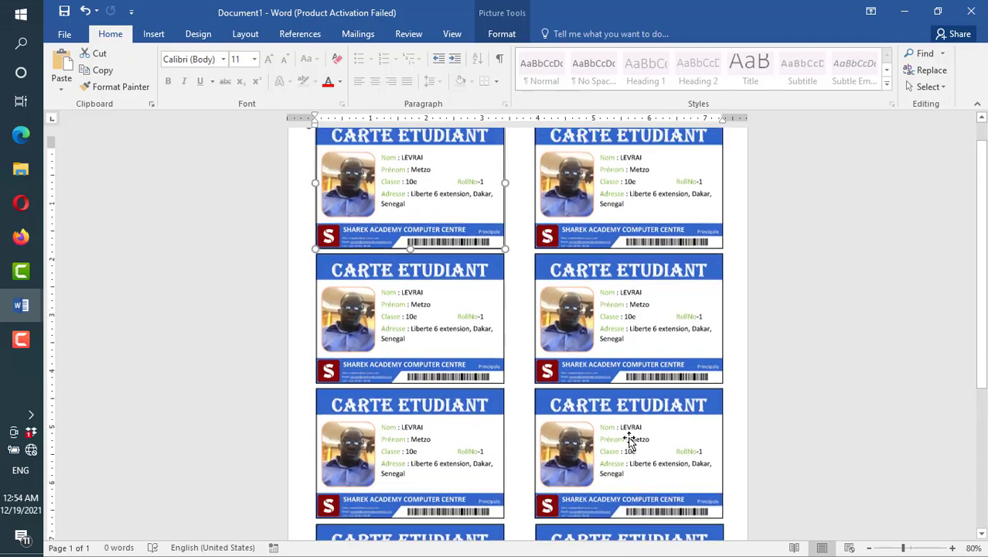